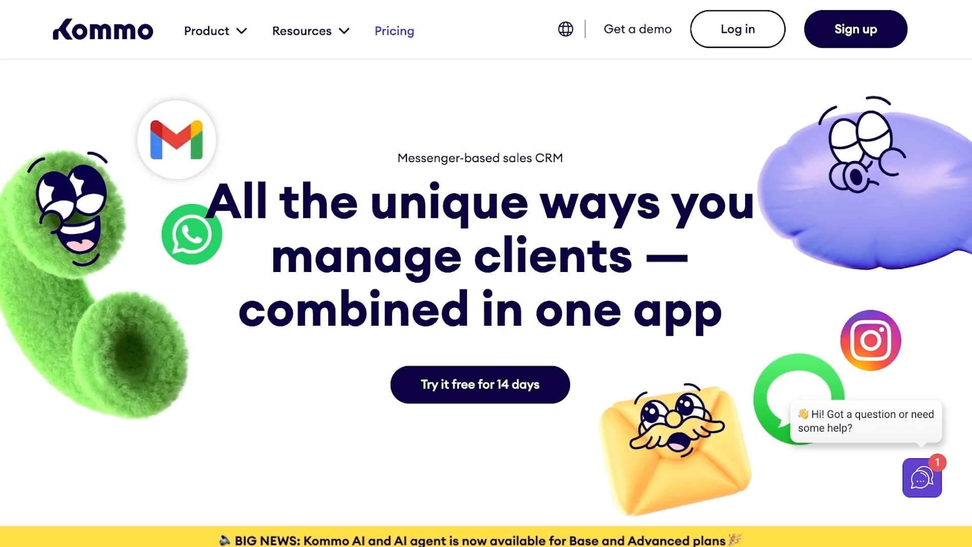
# Examine the Kommo homepage from the messaging and AI feature sections through the pricing plans down to the footer.
pyautogui.scroll(-8, 487, 274)
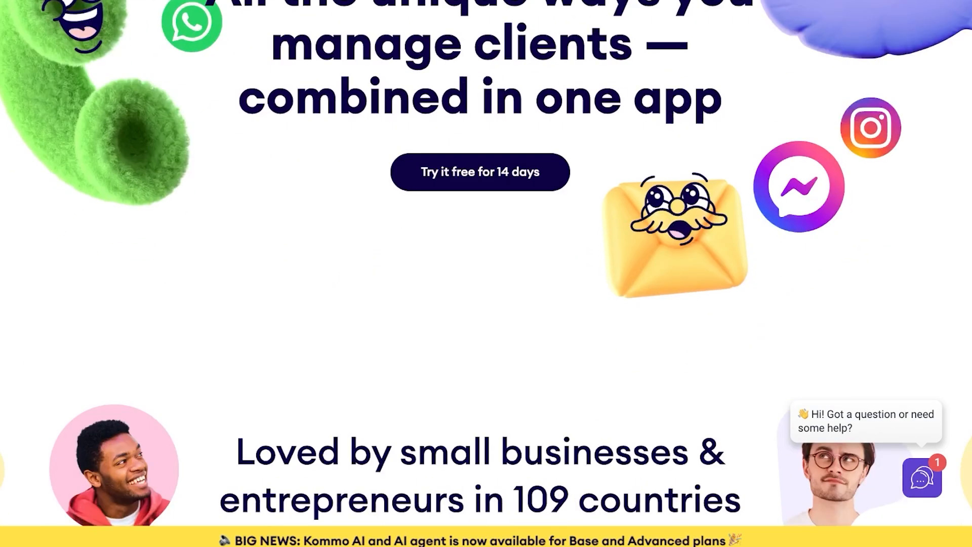
pyautogui.scroll(-6, 486, 274)
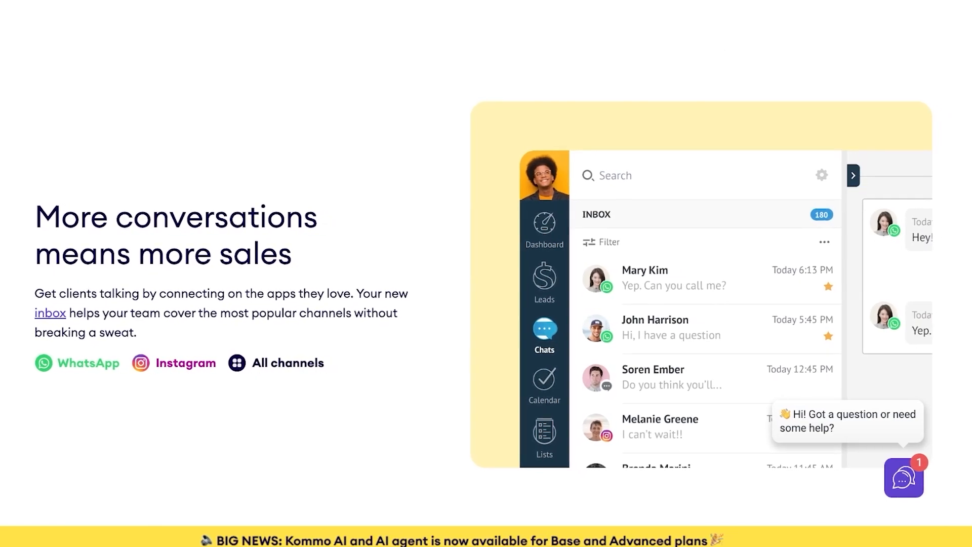
pyautogui.scroll(-1, 487, 273)
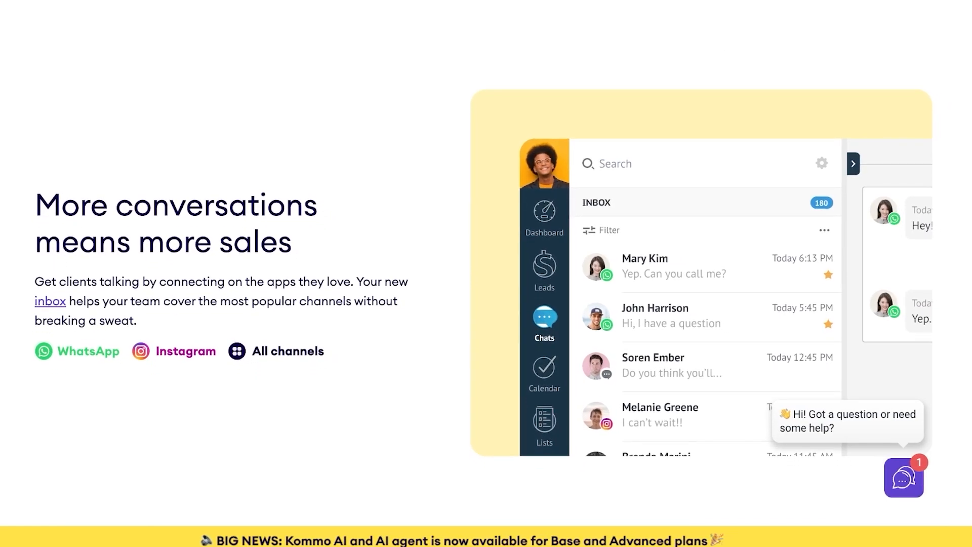
pyautogui.scroll(-4, 486, 274)
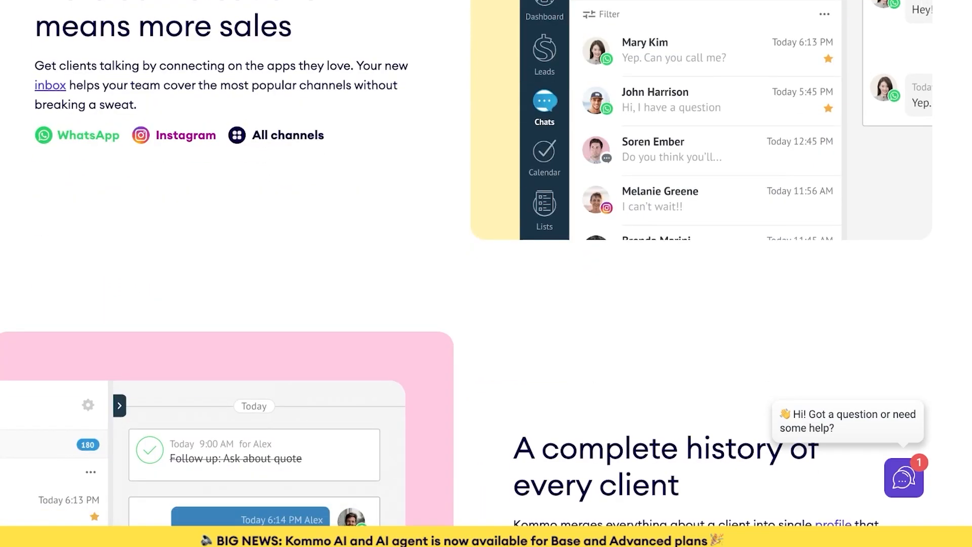
pyautogui.scroll(-5, 486, 274)
pyautogui.scroll(-9, 486, 274)
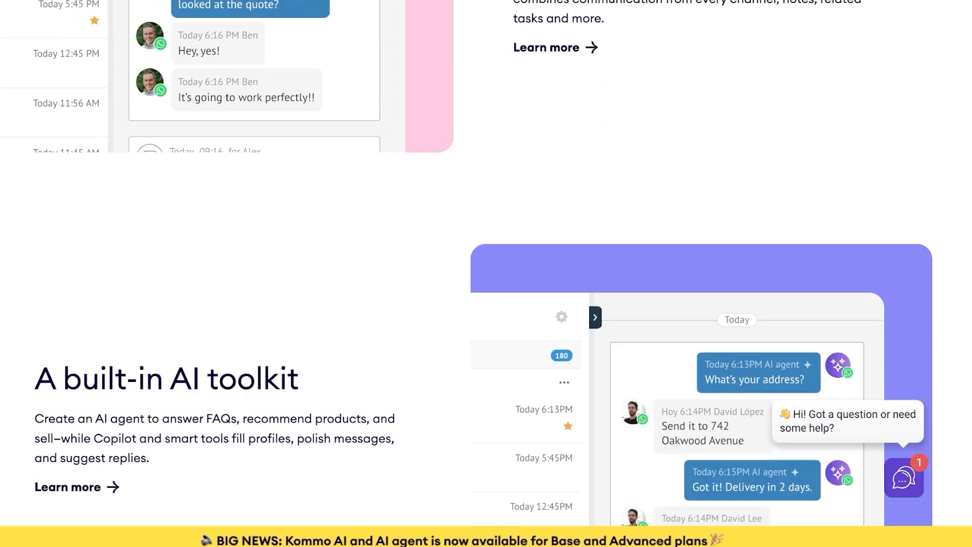
pyautogui.scroll(-12, 486, 273)
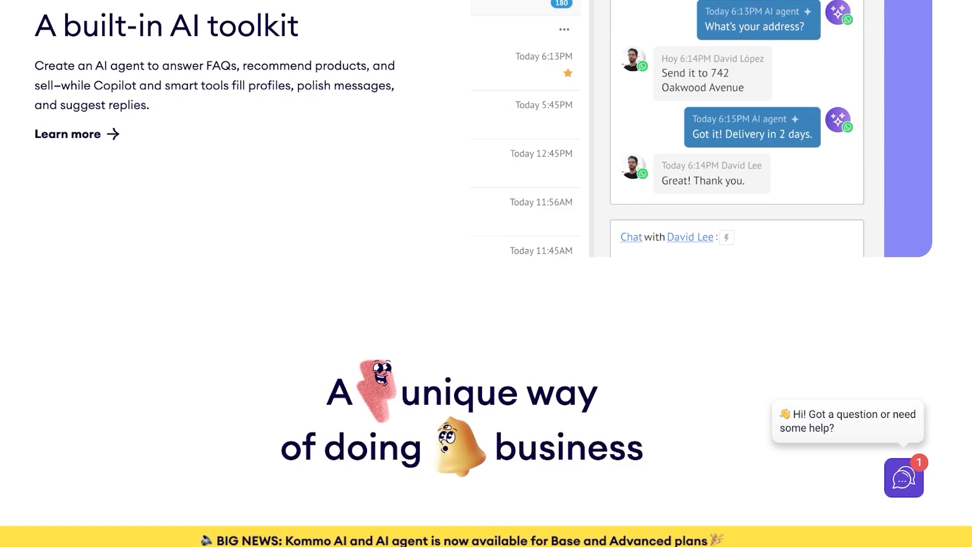
pyautogui.scroll(-1, 486, 273)
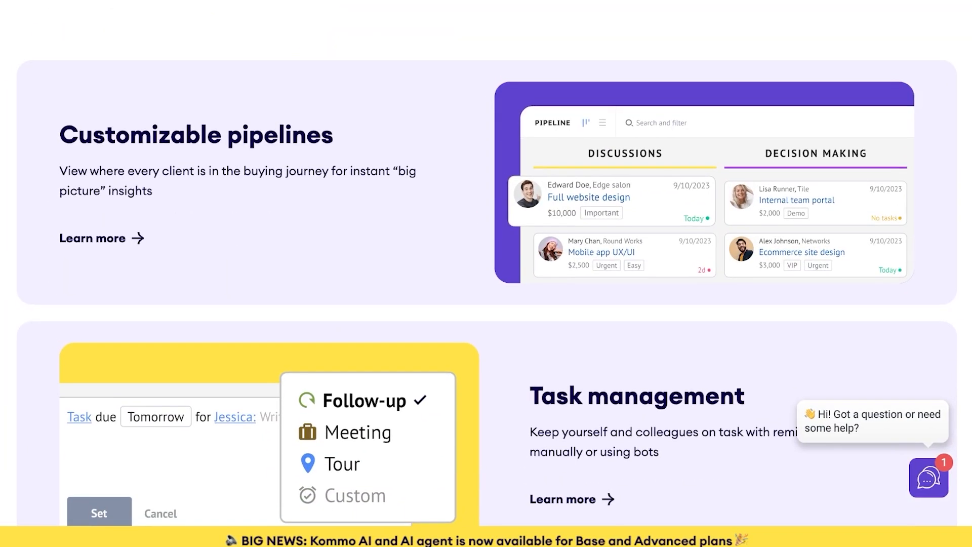
pyautogui.scroll(-7, 486, 273)
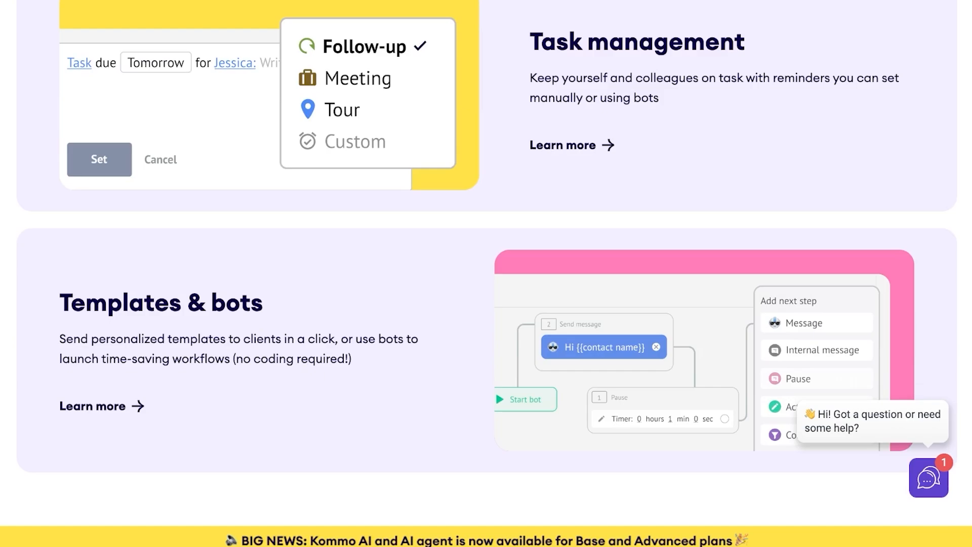
pyautogui.scroll(-2, 487, 273)
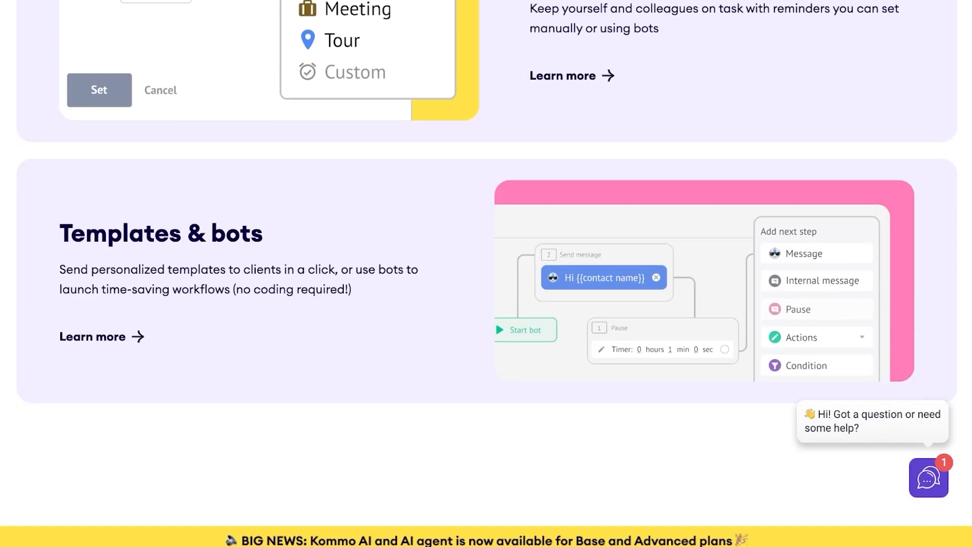
pyautogui.scroll(-9, 486, 274)
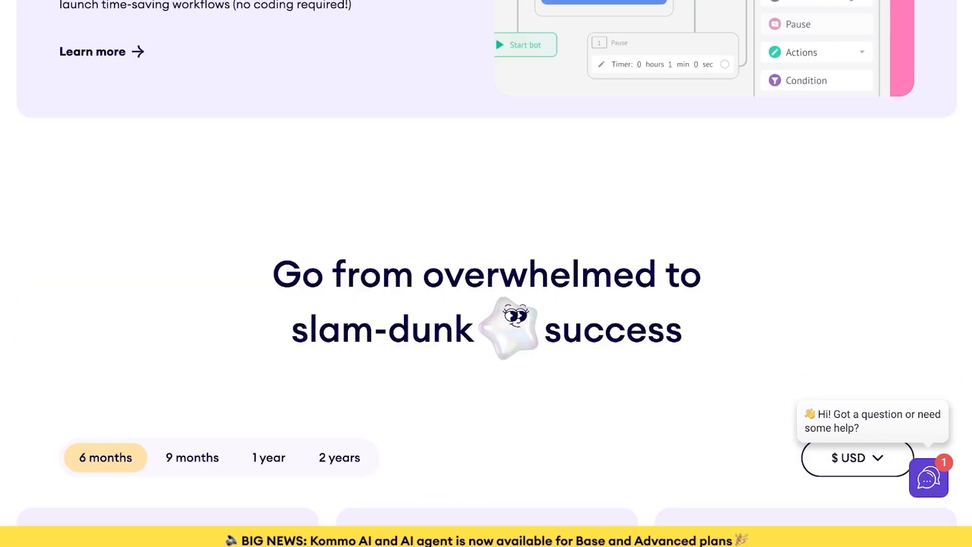
pyautogui.scroll(-13, 486, 274)
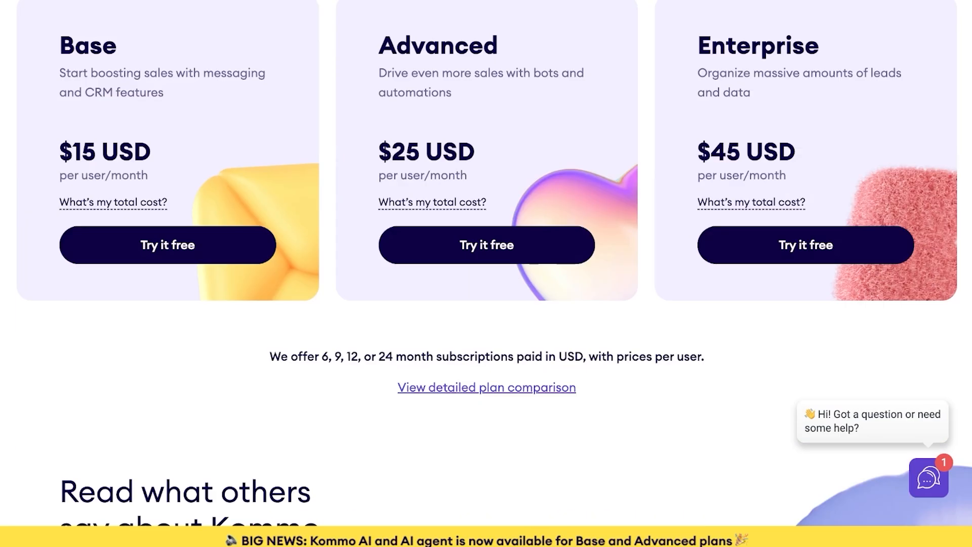
pyautogui.scroll(-11, 486, 274)
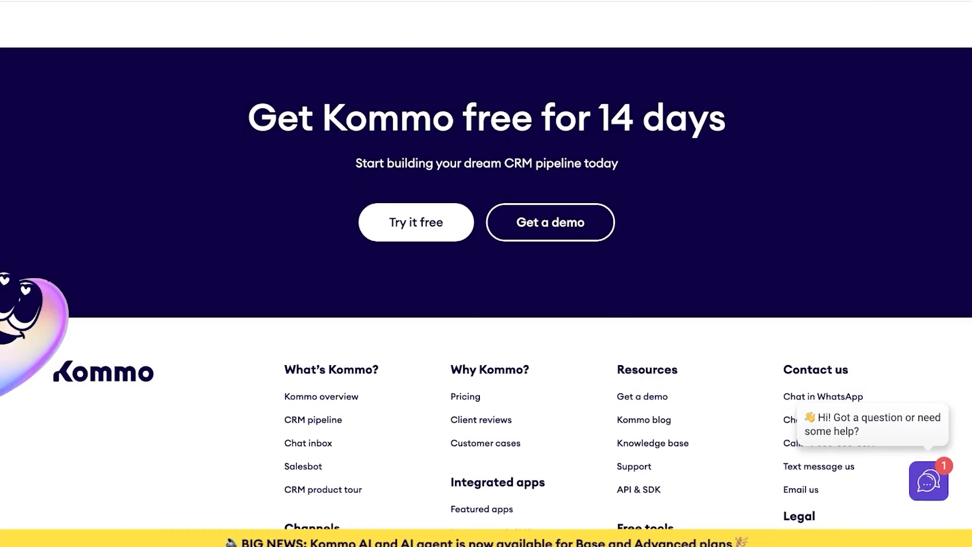
# Open the sign-up form for the 14-day trial and activate its email field.
pyautogui.scroll(20, 486, 273)
pyautogui.scroll(10, 486, 273)
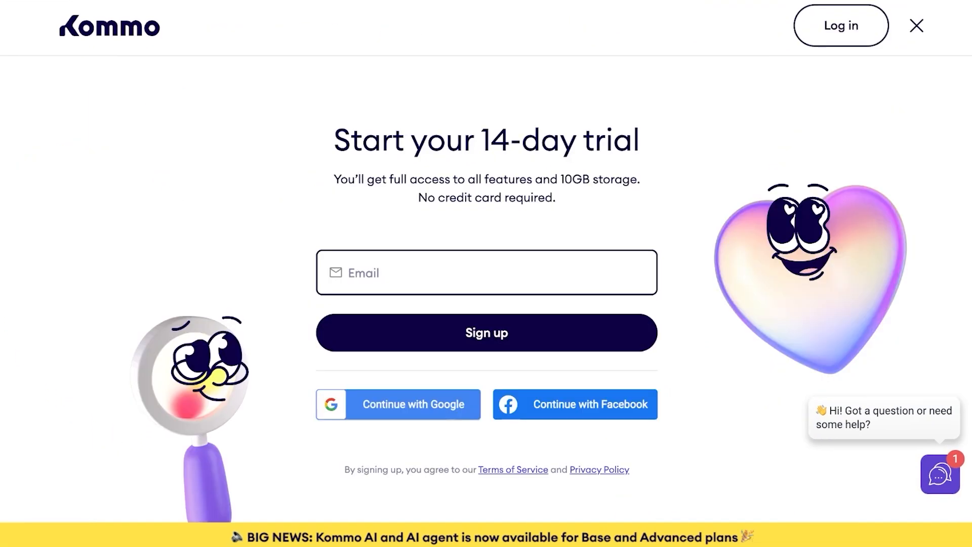
pyautogui.click(486, 273)
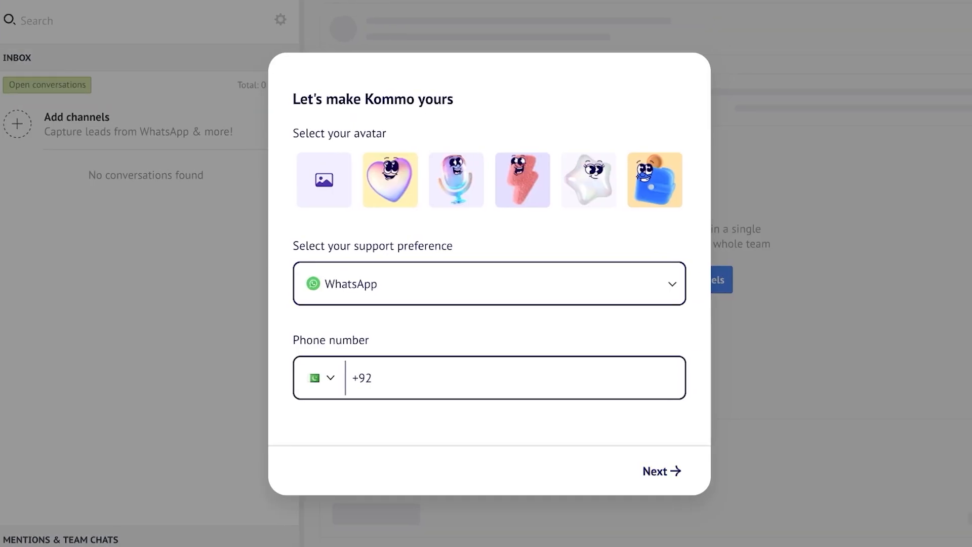
pyautogui.click(490, 284)
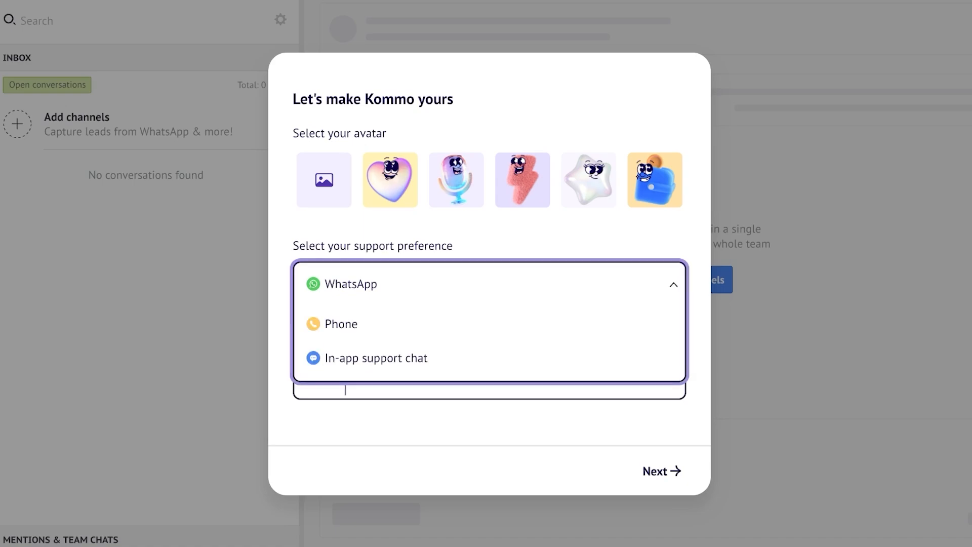
pyautogui.click(377, 358)
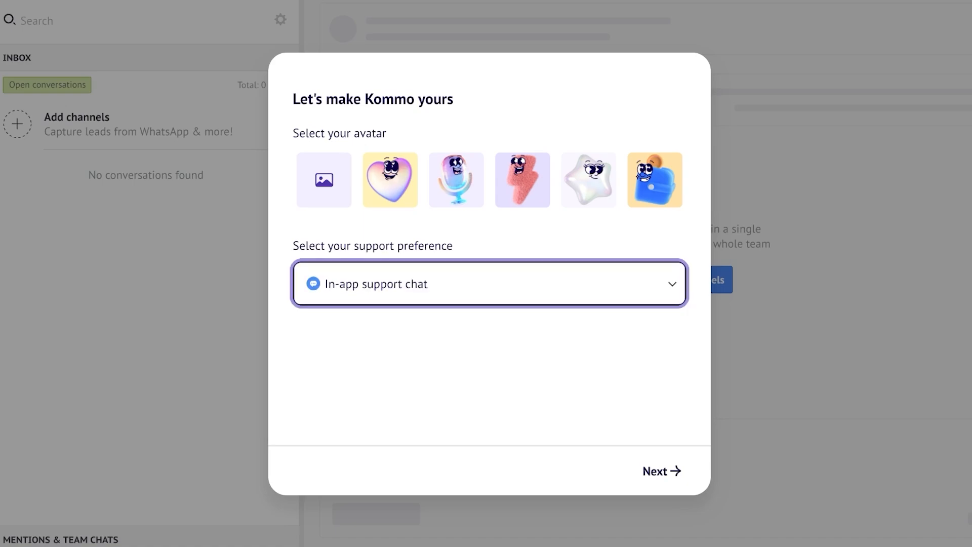
pyautogui.click(390, 180)
pyautogui.click(324, 179)
pyautogui.click(489, 284)
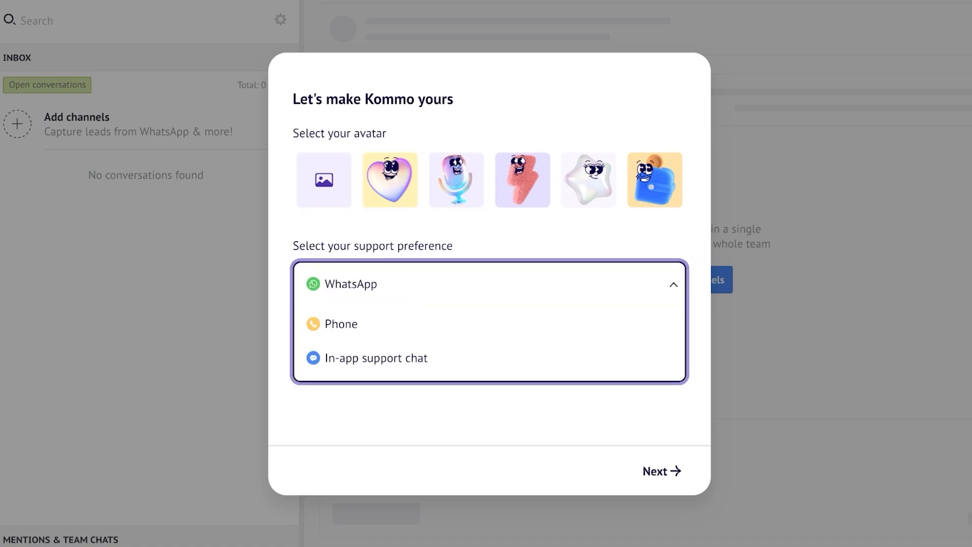
pyautogui.click(342, 324)
pyautogui.click(490, 284)
pyautogui.click(490, 283)
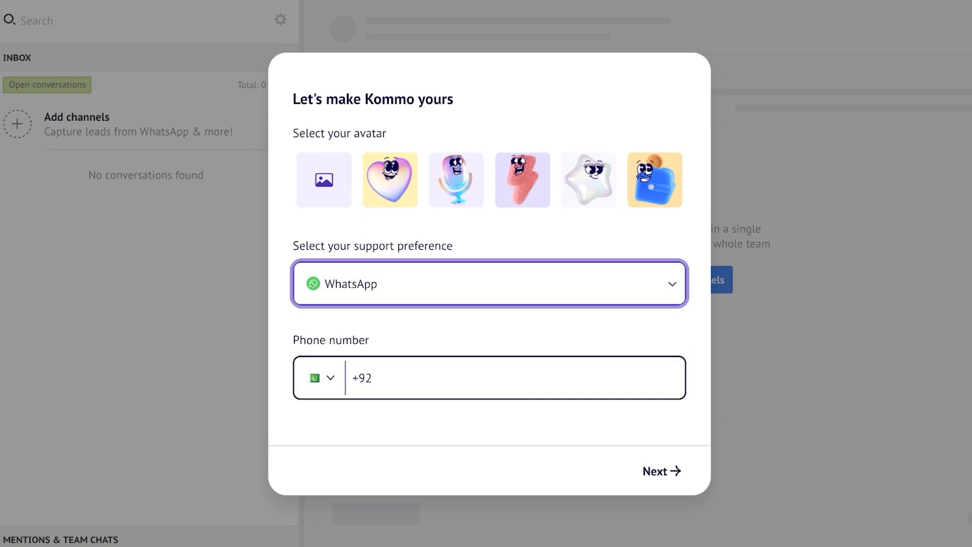
# Set the support preference to In-app support chat, choose the heart avatar and continue to the industry question.
pyautogui.click(490, 284)
pyautogui.click(377, 358)
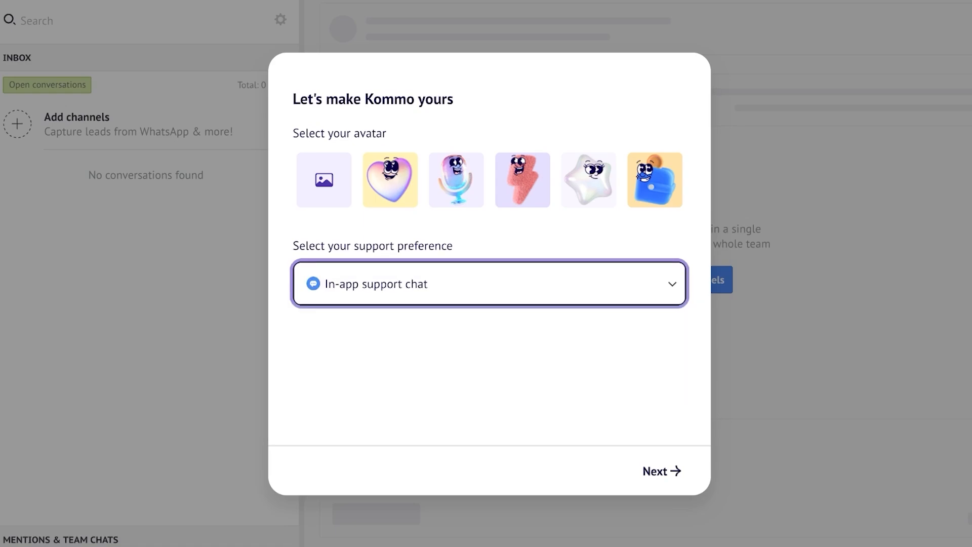
pyautogui.click(390, 180)
pyautogui.click(661, 471)
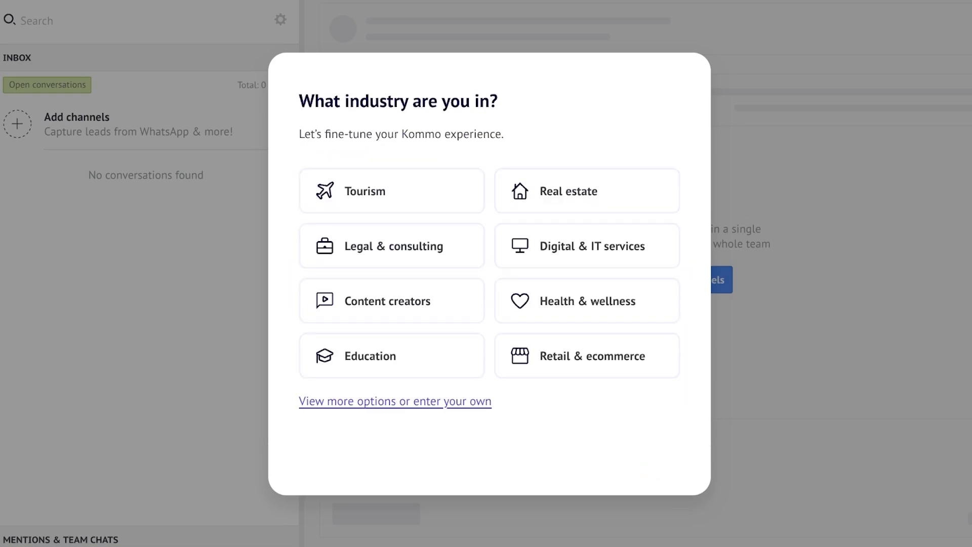
# Complete the business questions with Health & wellness, Beauty & spa and Just me, and dismiss the suggested first tasks.
pyautogui.click(588, 301)
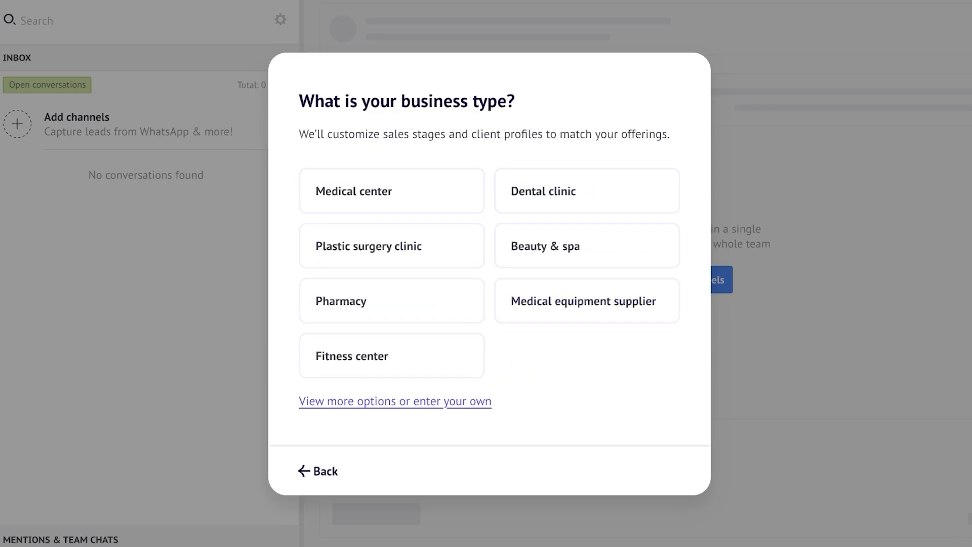
pyautogui.click(545, 245)
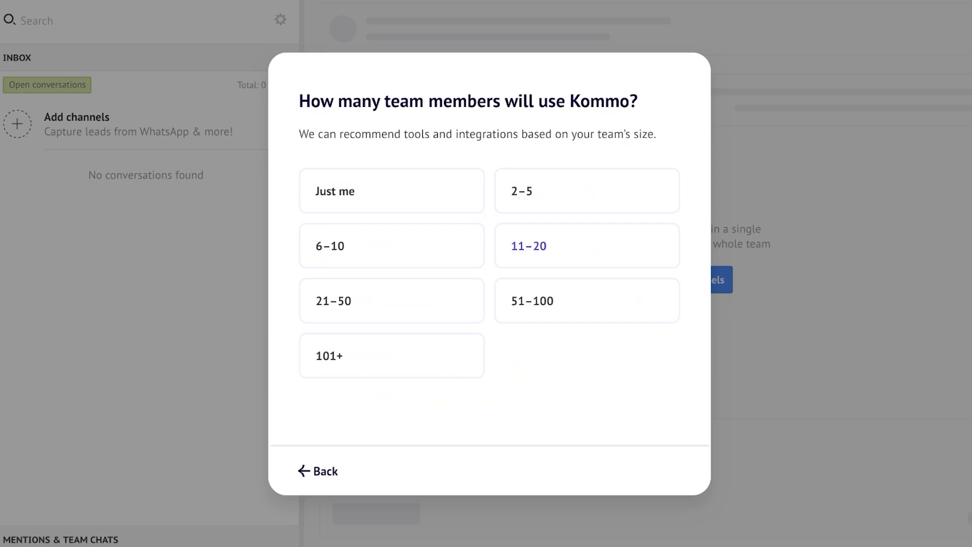
pyautogui.click(391, 191)
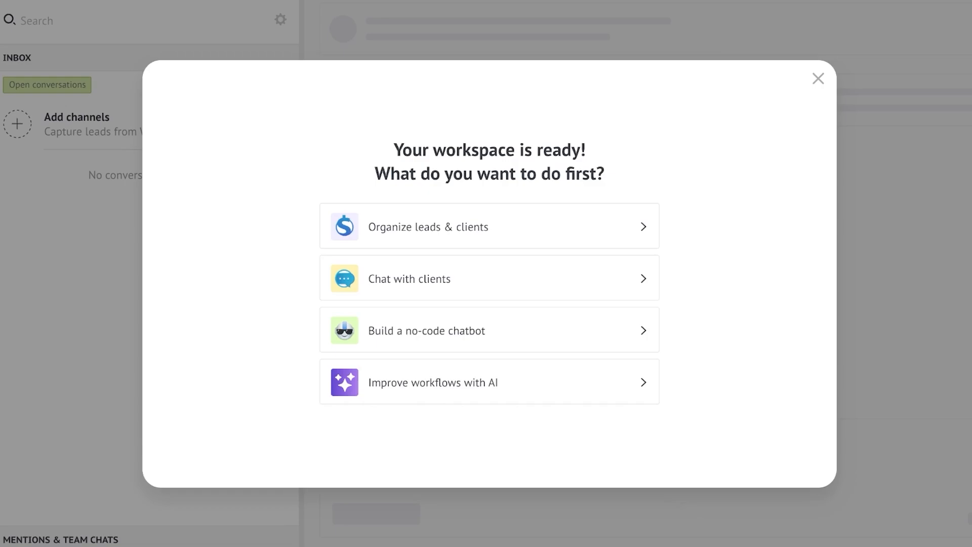
pyautogui.click(819, 79)
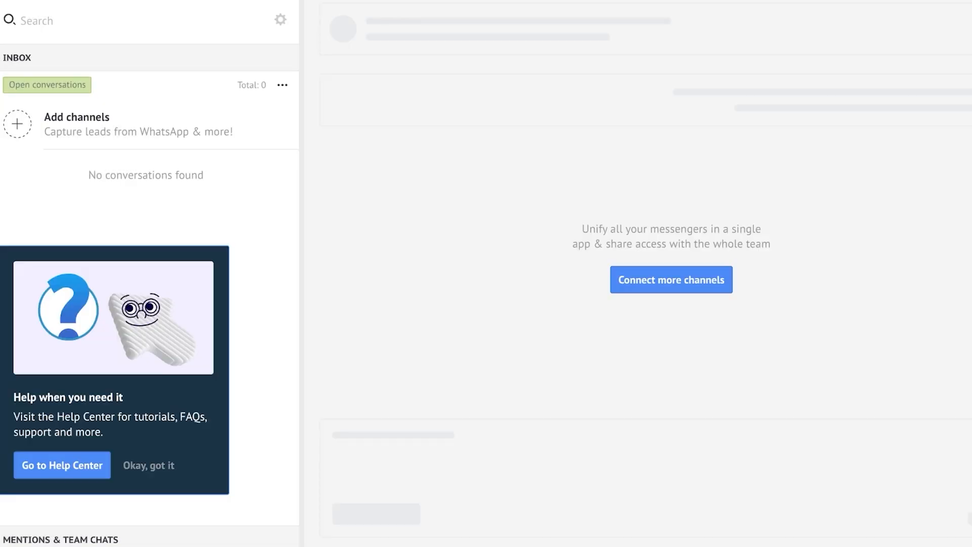
# View the workspace dashboard and the WhatsApp section.
pyautogui.scroll(2, 23, 205)
pyautogui.click(23, 76)
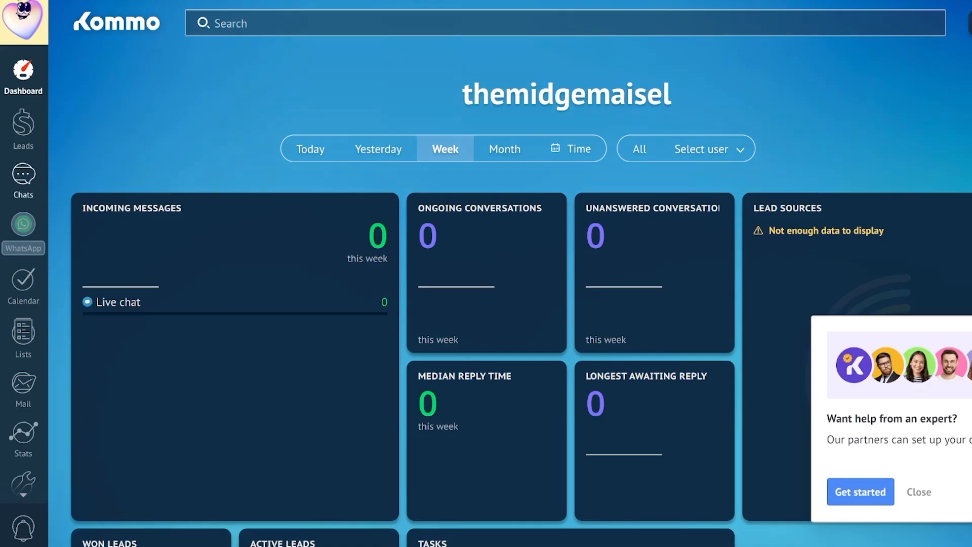
pyautogui.click(23, 224)
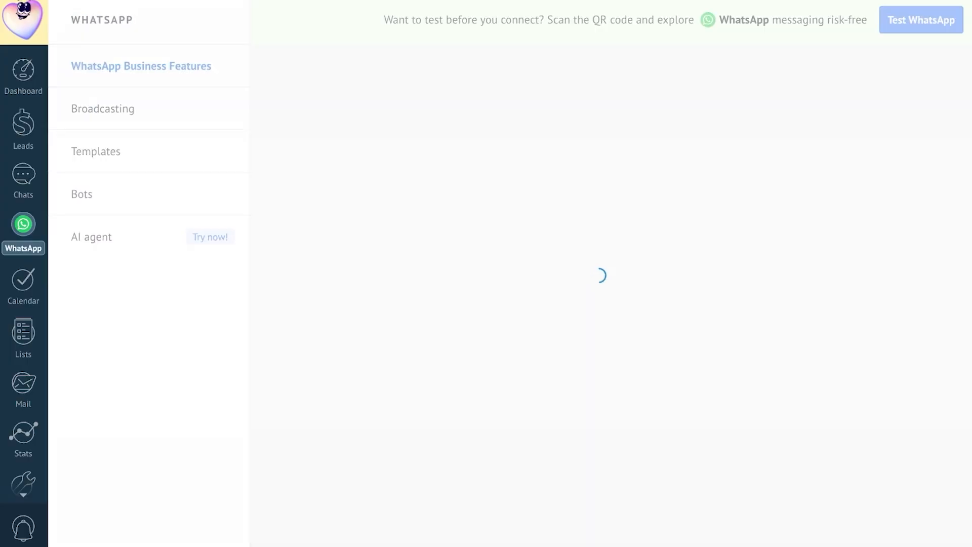
# Open the channel catalogue from the chats inbox and examine the messengers, WhatsApp providers, live chat, forms and marketing integrations.
pyautogui.click(23, 180)
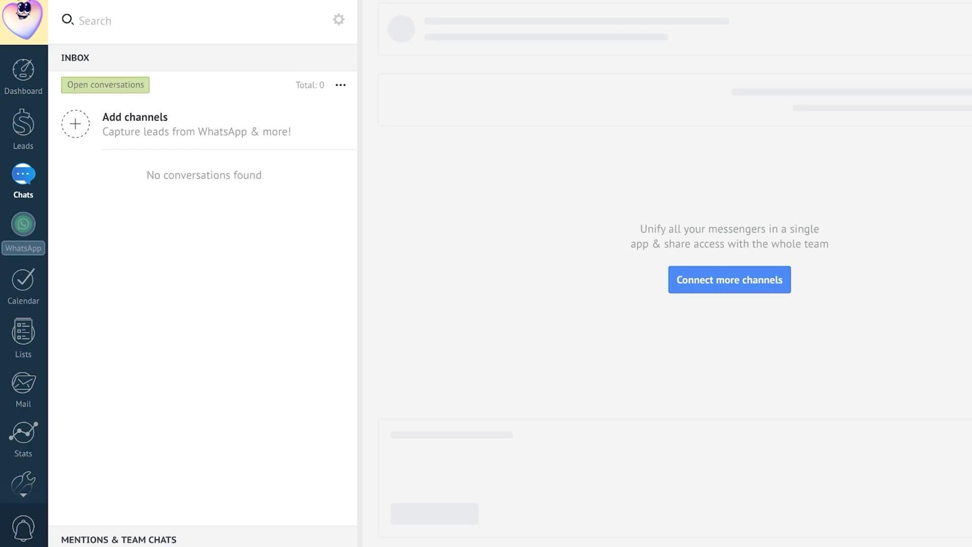
pyautogui.click(729, 280)
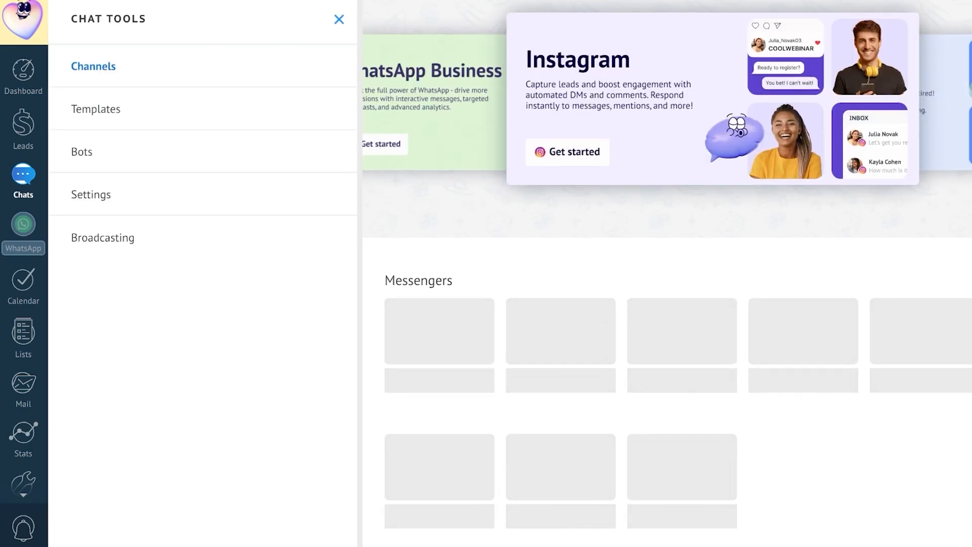
pyautogui.scroll(-2, 667, 273)
pyautogui.scroll(-3, 667, 273)
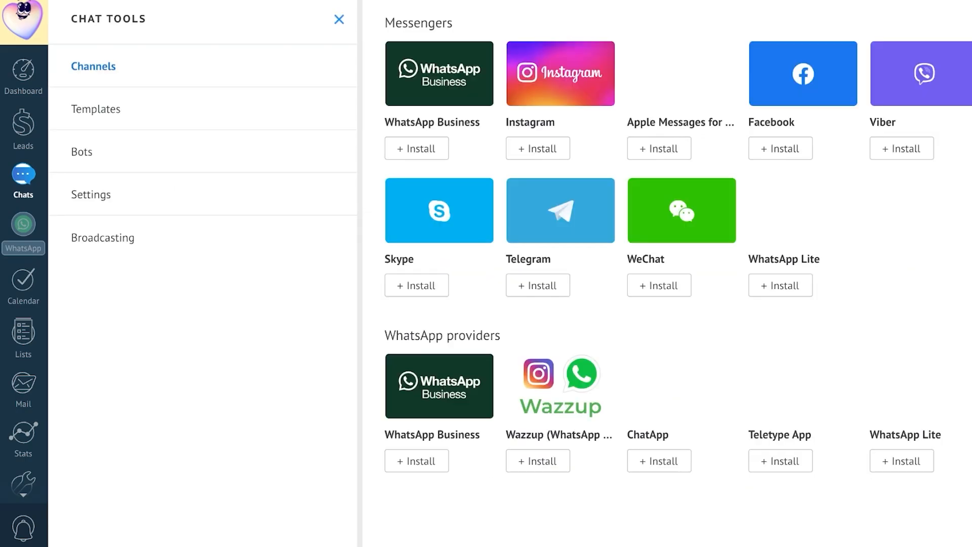
pyautogui.scroll(4, 667, 274)
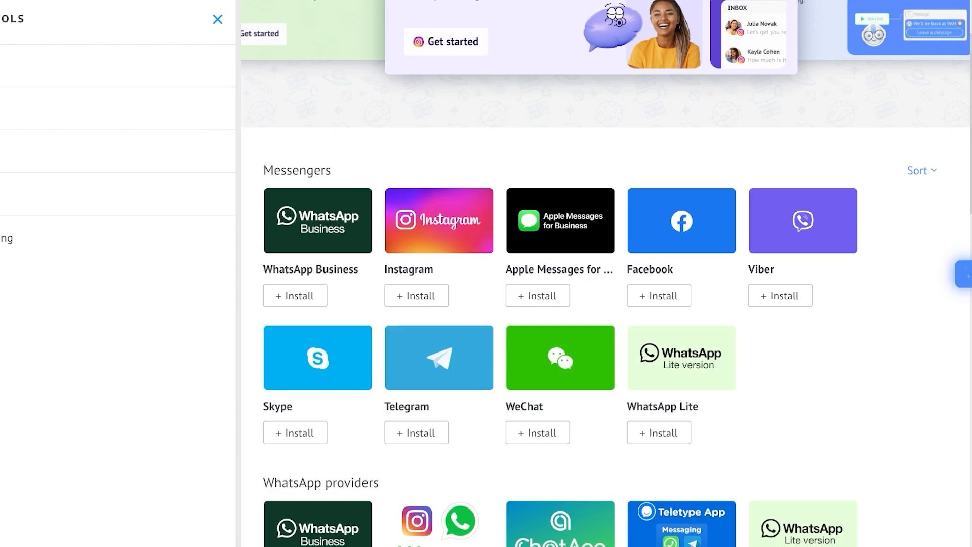
pyautogui.scroll(-6, 607, 274)
pyautogui.scroll(-7, 607, 273)
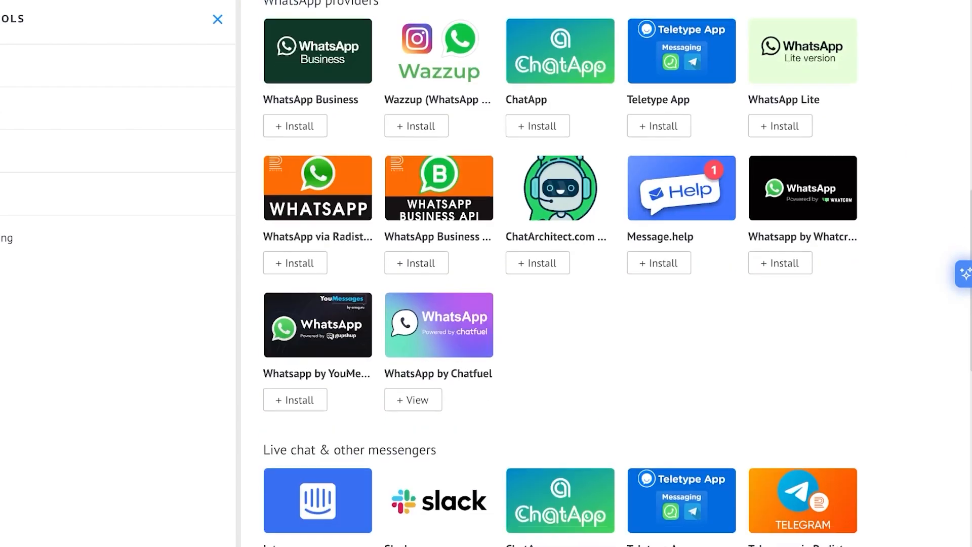
pyautogui.scroll(-2, 607, 274)
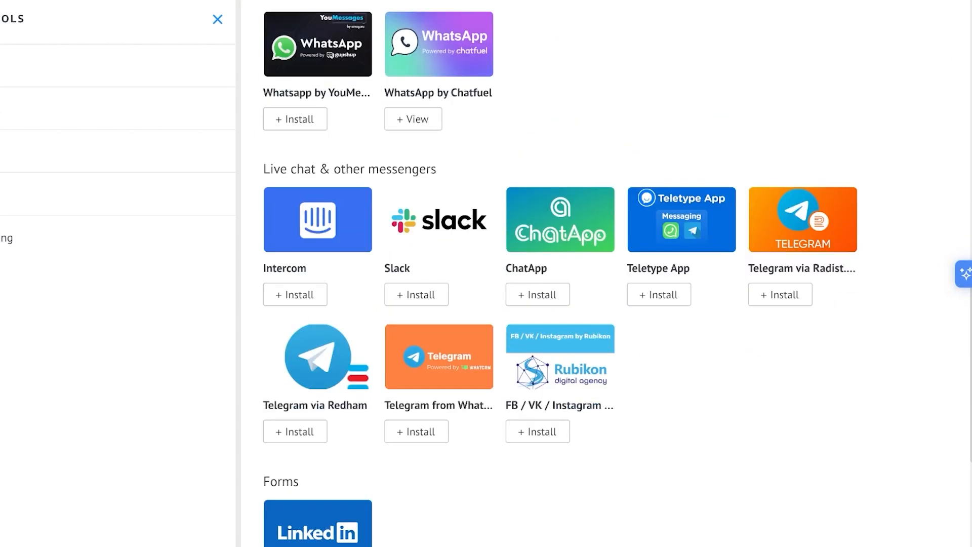
pyautogui.scroll(-5, 607, 273)
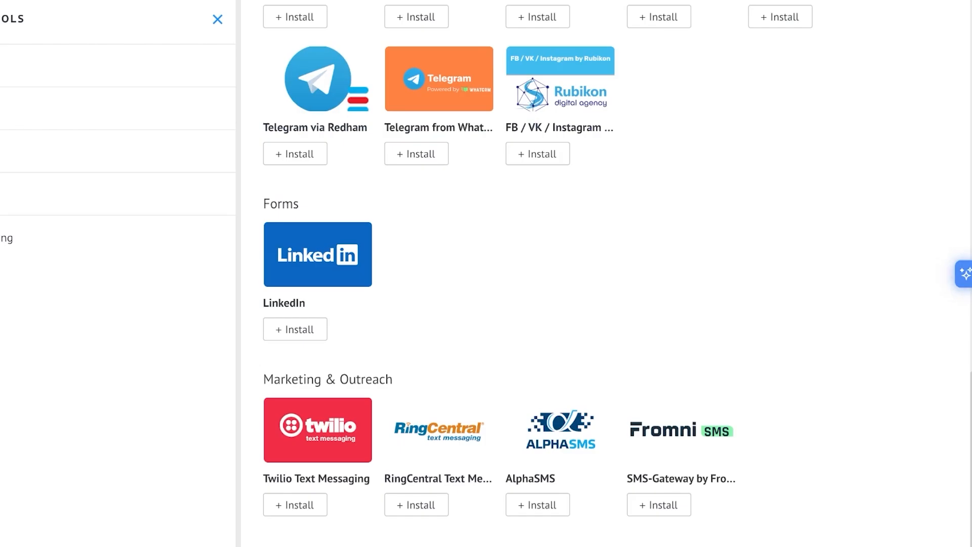
# Open the details of the Instagram integration in the Messengers section.
pyautogui.scroll(20, 607, 274)
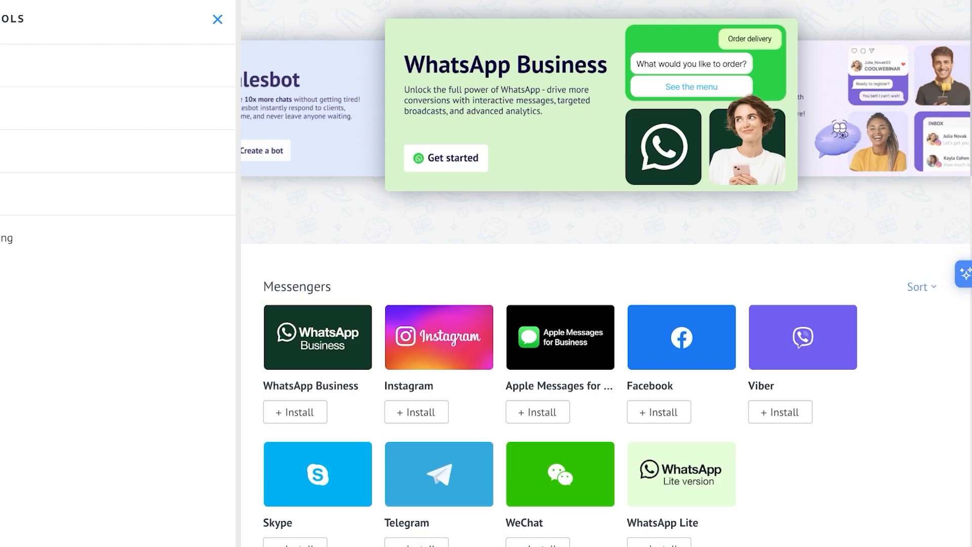
pyautogui.click(439, 338)
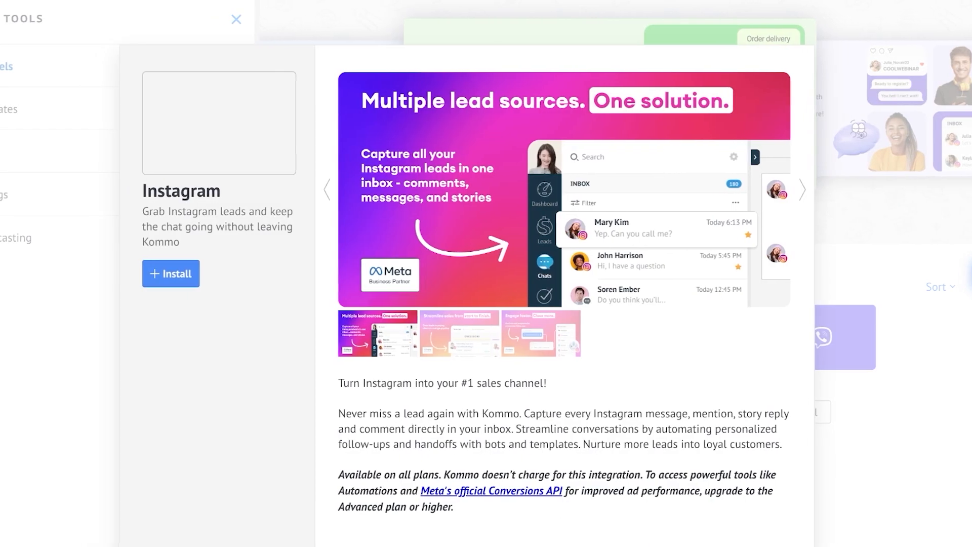
# Install the Instagram integration, and add two empty Ice Breaker fields, deleting the second one.
pyautogui.click(171, 274)
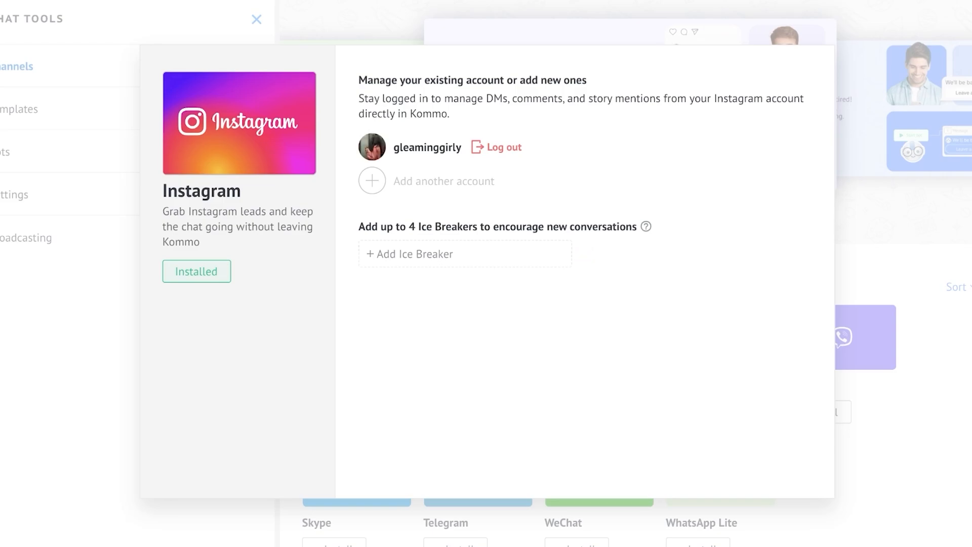
pyautogui.click(465, 254)
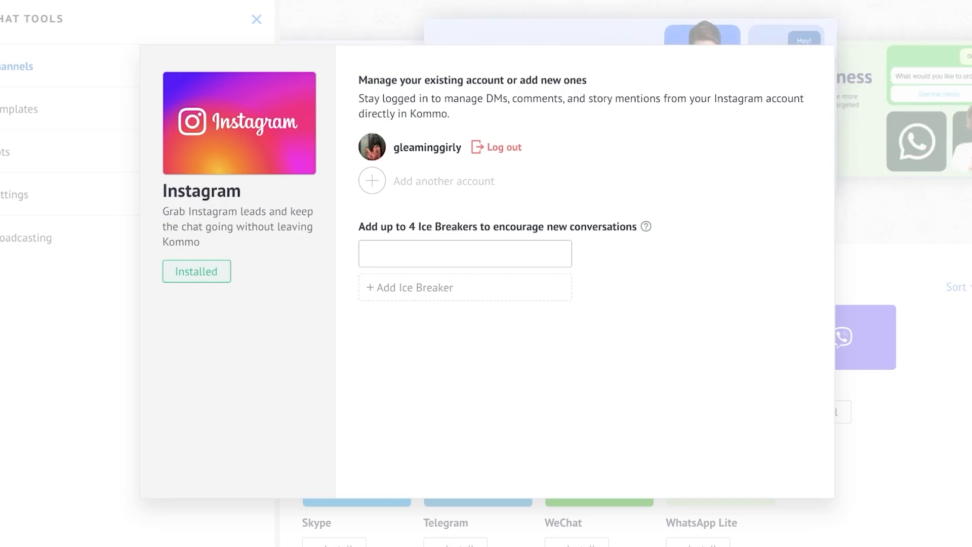
pyautogui.click(465, 287)
pyautogui.click(465, 253)
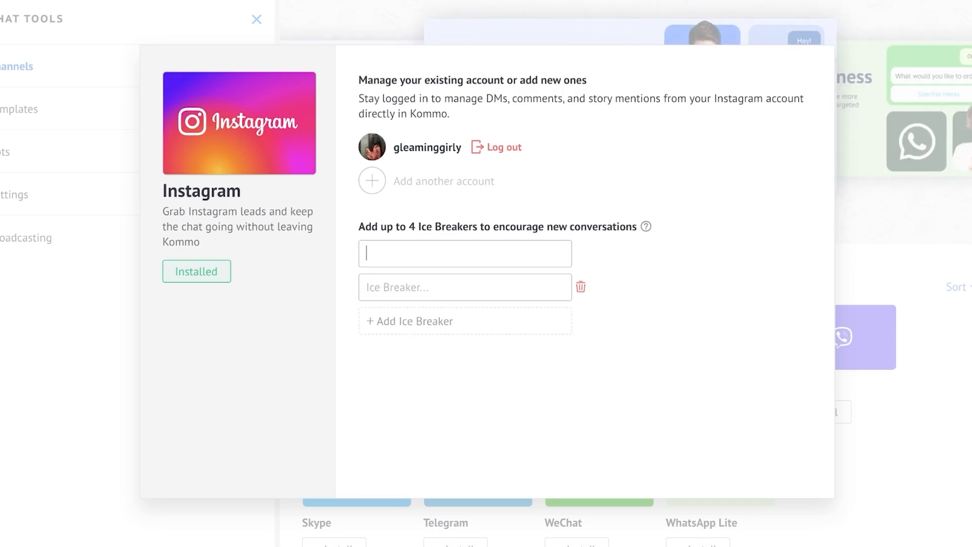
pyautogui.click(581, 287)
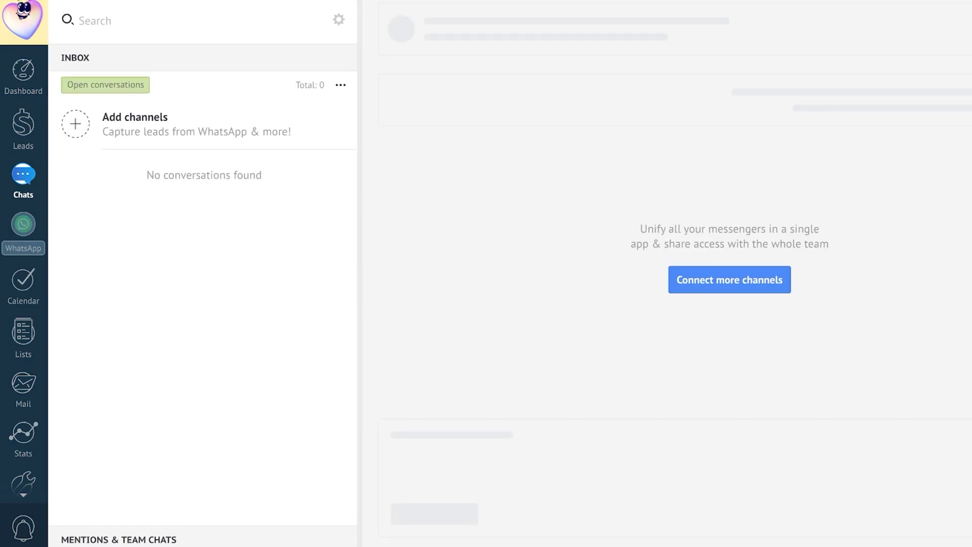
# Examine the inbox conversation filters, the leads pipeline and the dashboard's message, lead and task statistics.
pyautogui.click(105, 86)
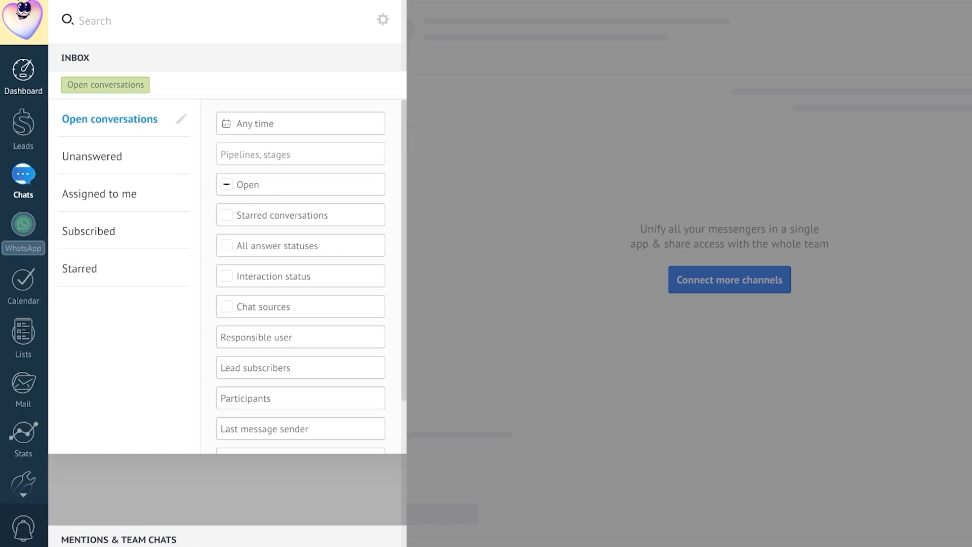
pyautogui.click(24, 129)
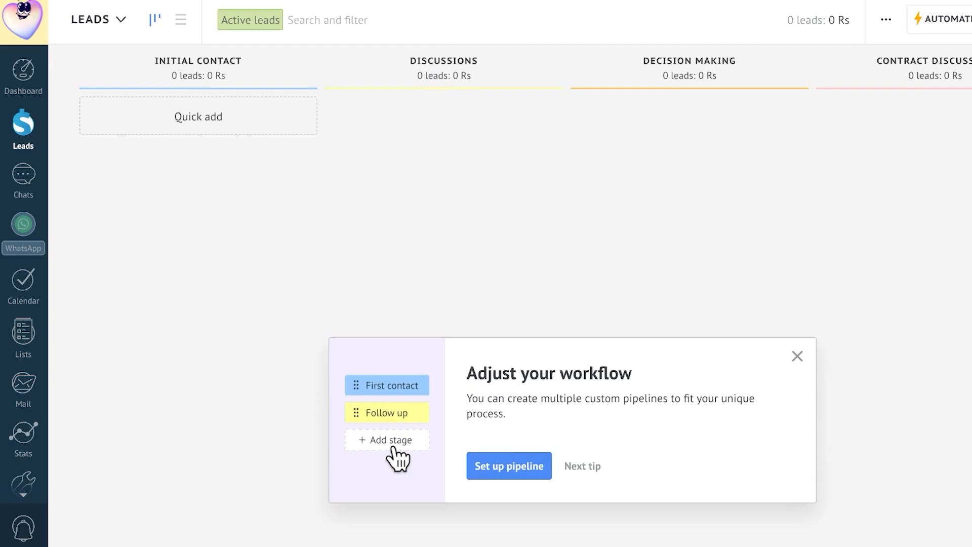
pyautogui.click(23, 76)
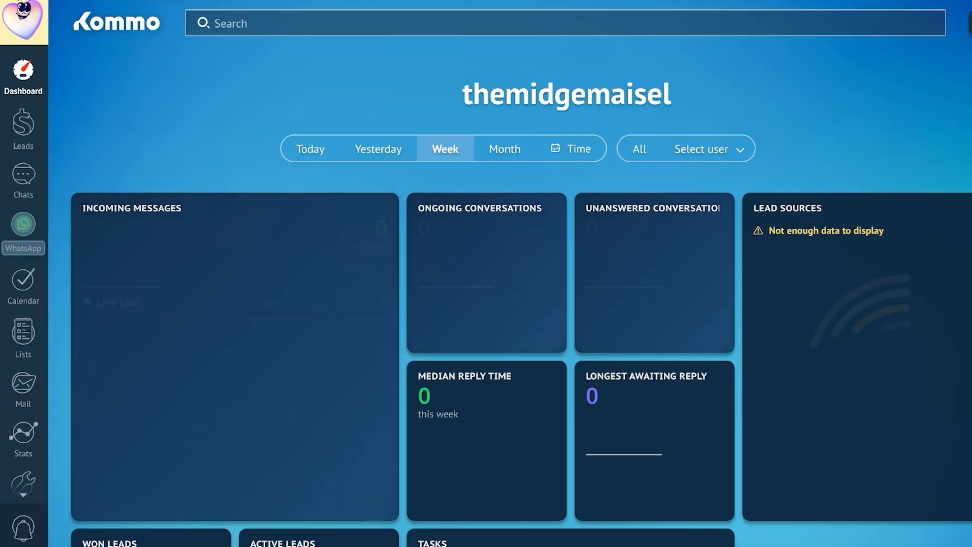
pyautogui.scroll(-5, 507, 274)
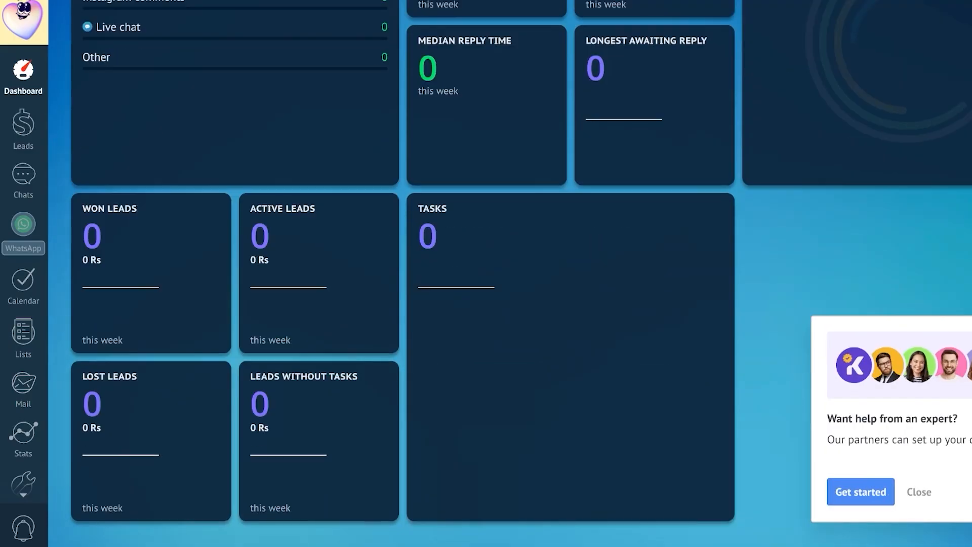
pyautogui.scroll(-2, 571, 330)
# View the task calendar, the lists, the mail inbox and the Win-Loss Analysis report, creating no new task.
pyautogui.click(23, 285)
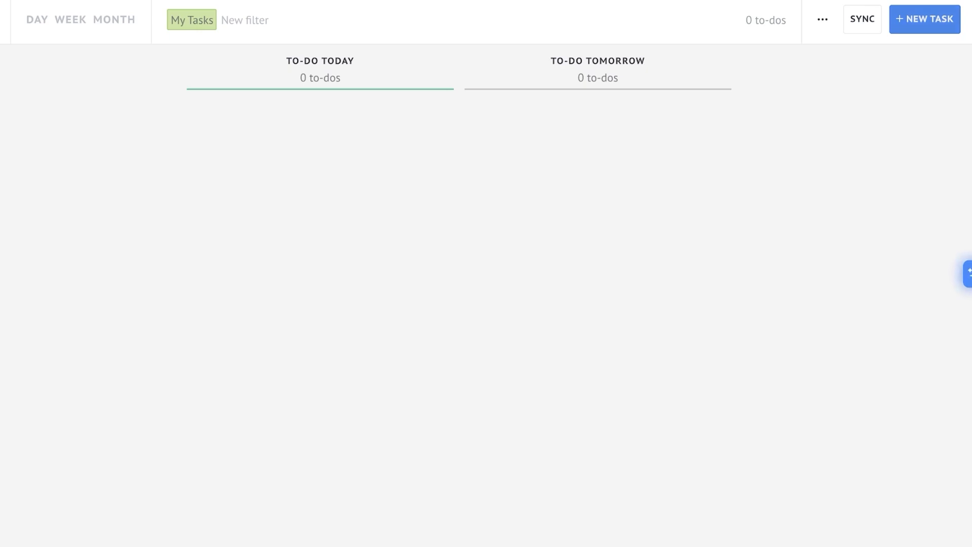
pyautogui.click(925, 19)
pyautogui.press('Escape')
pyautogui.click(23, 331)
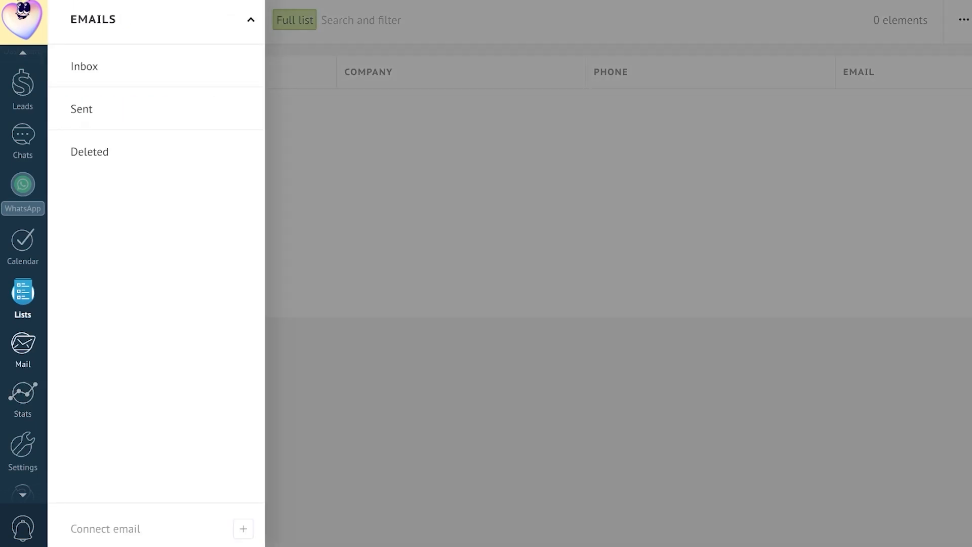
pyautogui.click(23, 350)
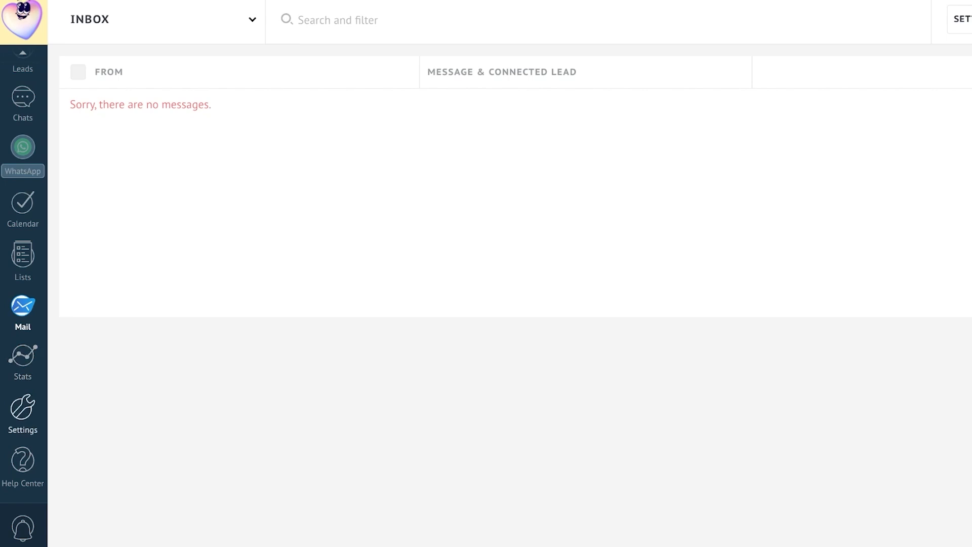
pyautogui.click(23, 356)
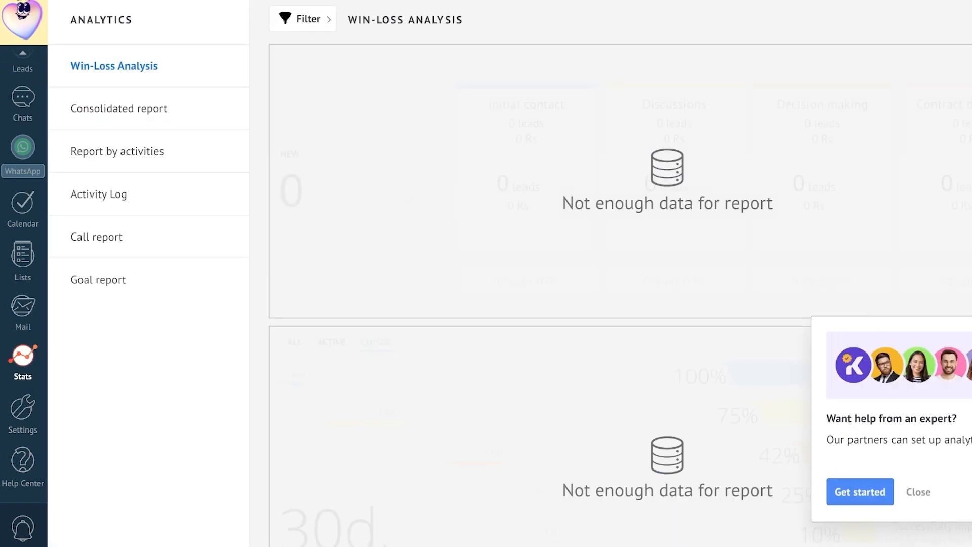
pyautogui.scroll(-1, 620, 273)
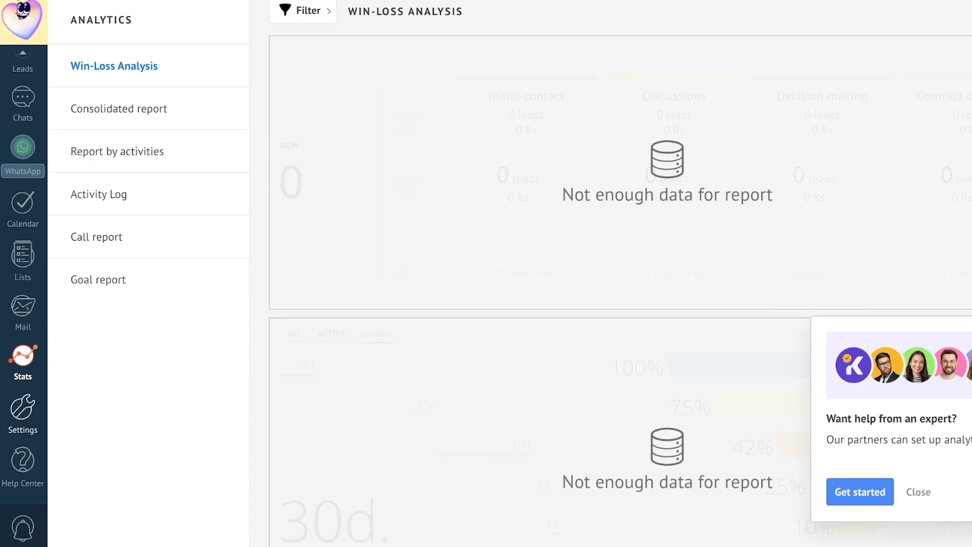
# Create an AI agent in the settings from the Customer Support Assistant template.
pyautogui.click(23, 410)
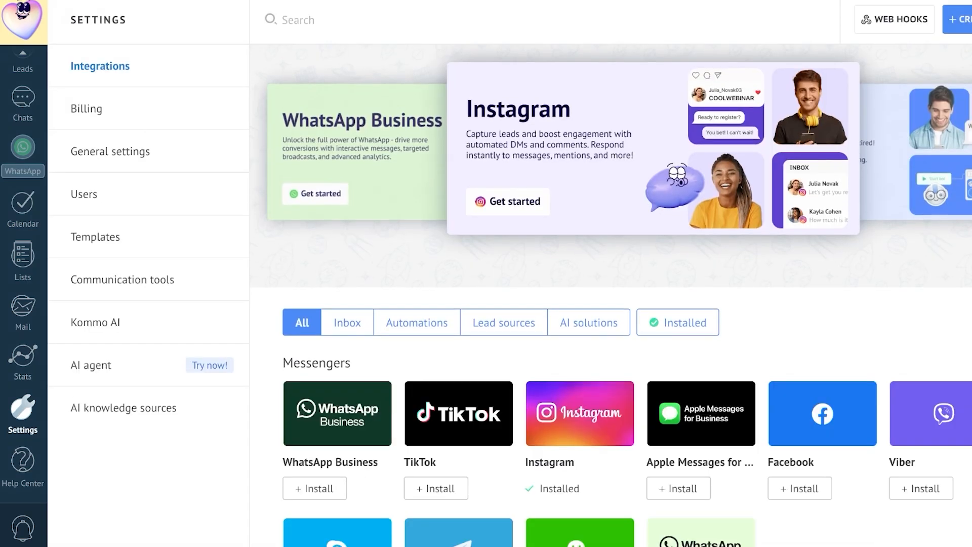
pyautogui.click(91, 365)
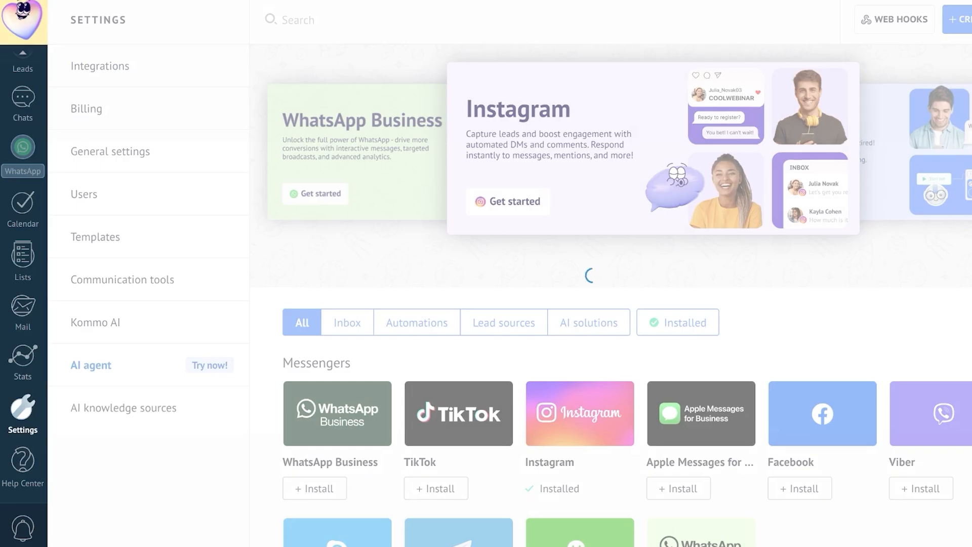
pyautogui.scroll(-1, 611, 295)
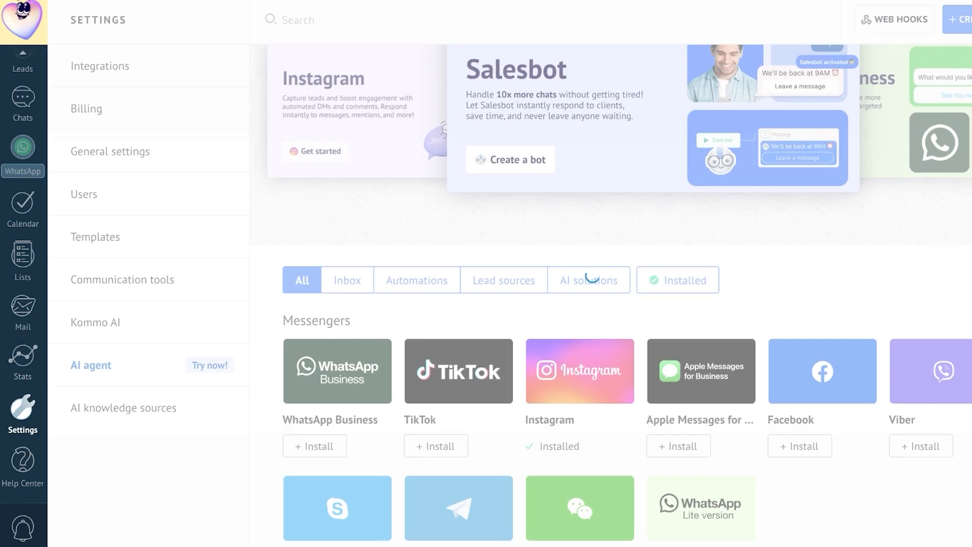
pyautogui.scroll(1, 610, 295)
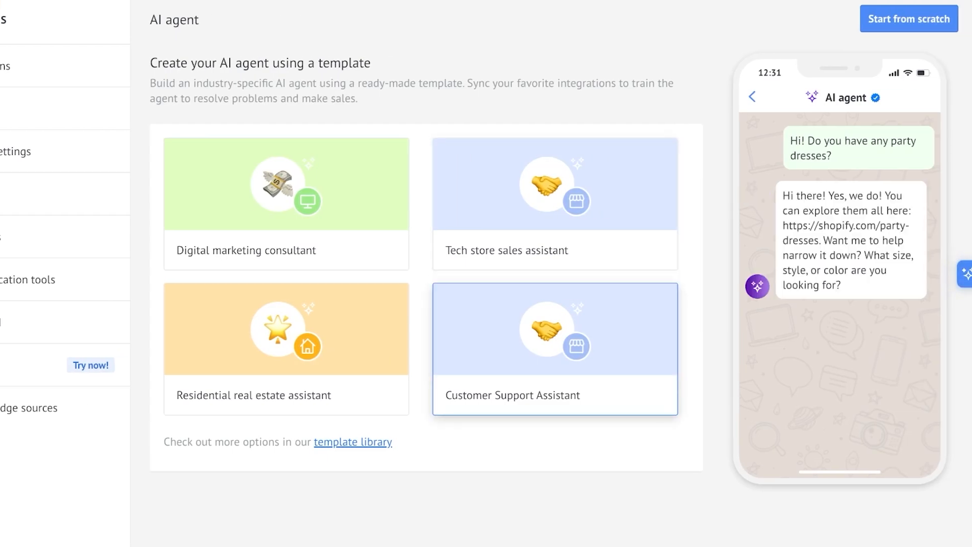
pyautogui.click(556, 350)
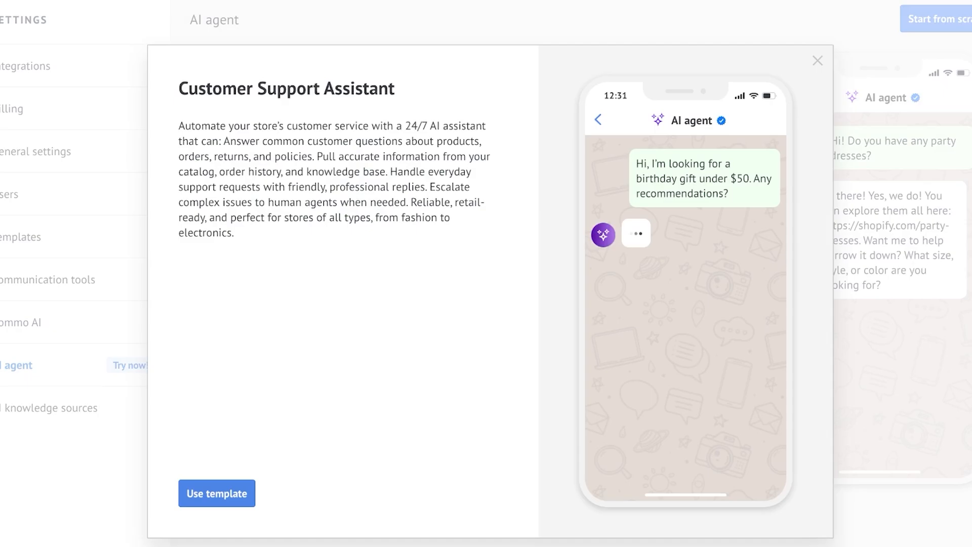
pyautogui.click(216, 494)
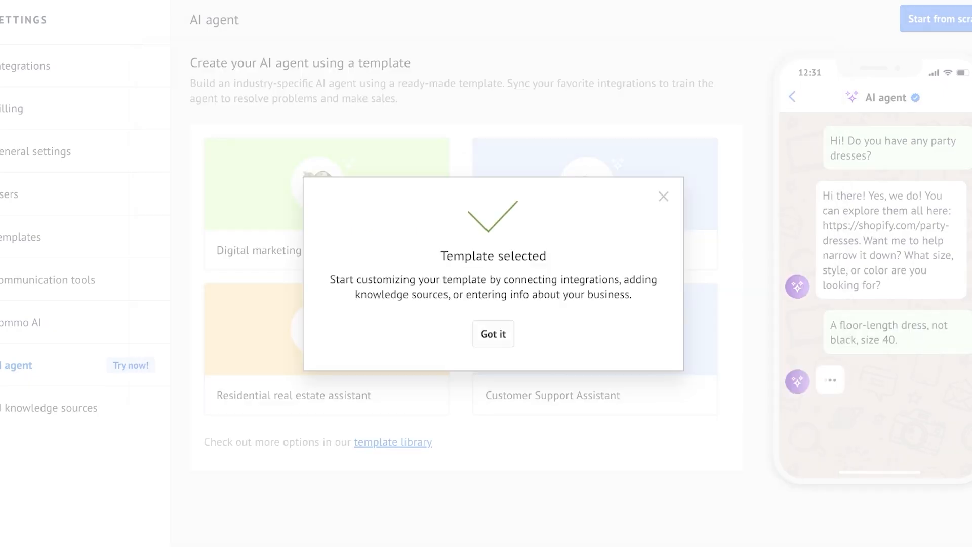
pyautogui.click(493, 333)
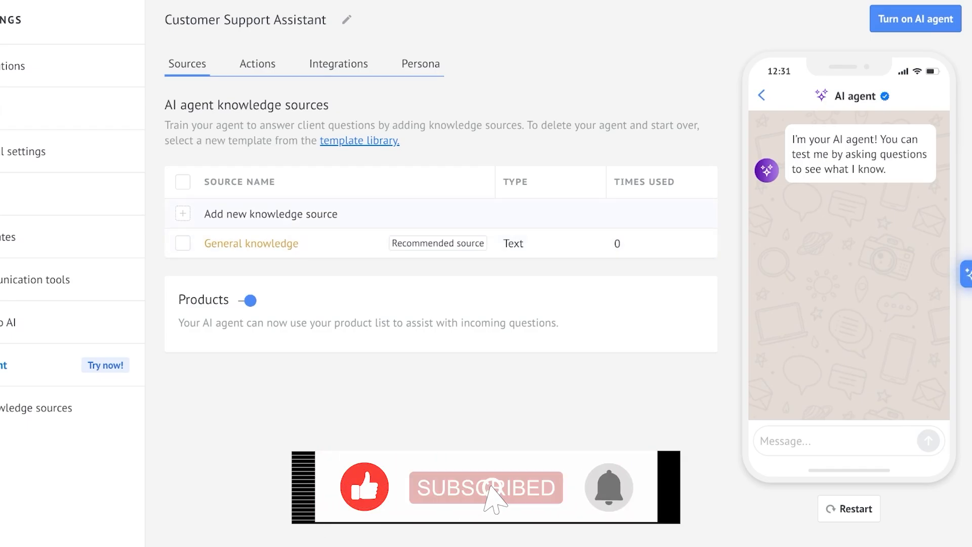
# Examine the available knowledge source types without adding one, and review the AI agent's When/Do actions.
pyautogui.click(271, 213)
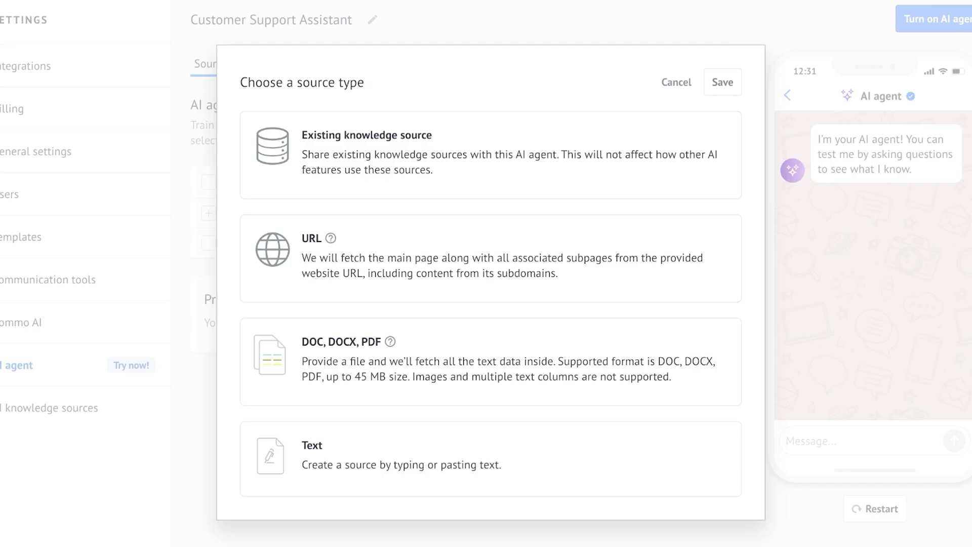
pyautogui.click(677, 82)
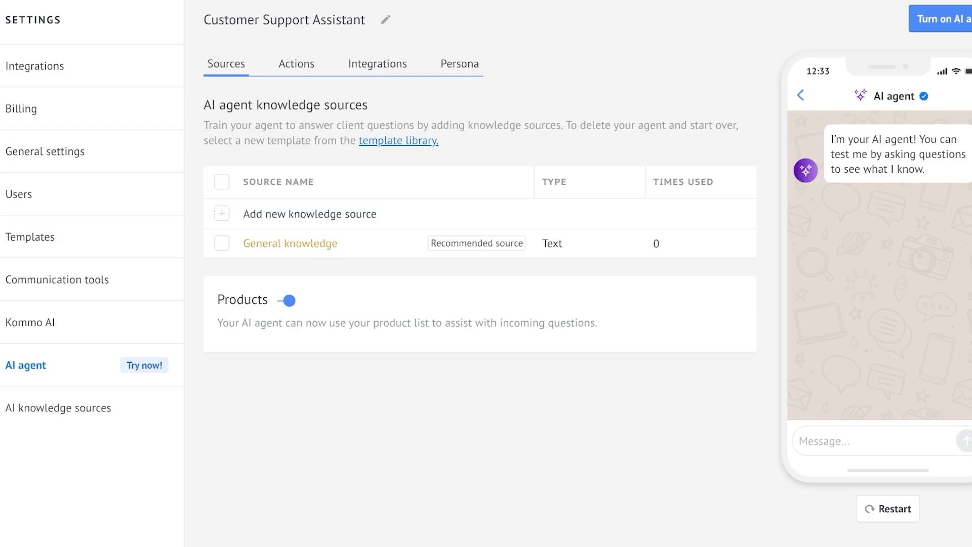
pyautogui.click(297, 65)
pyautogui.scroll(-5, 480, 304)
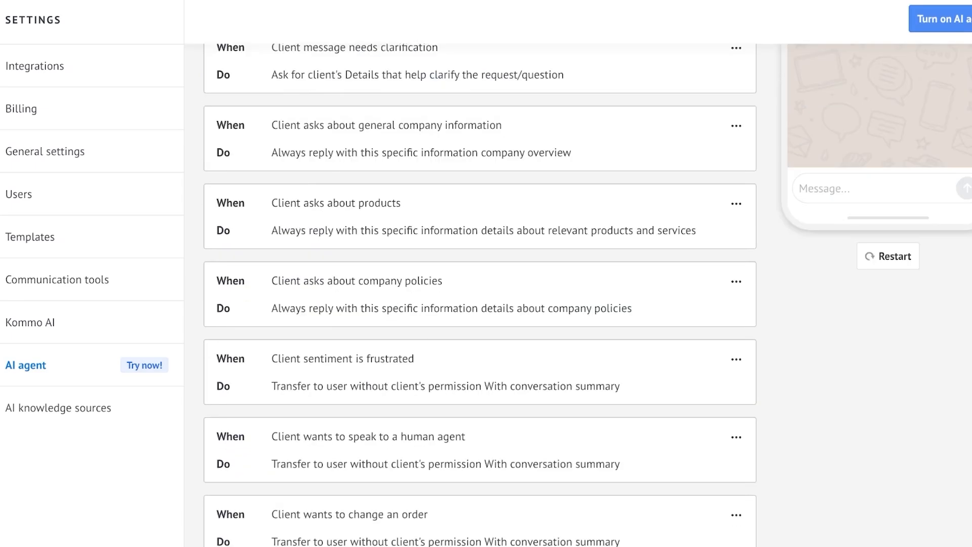
pyautogui.scroll(4, 480, 304)
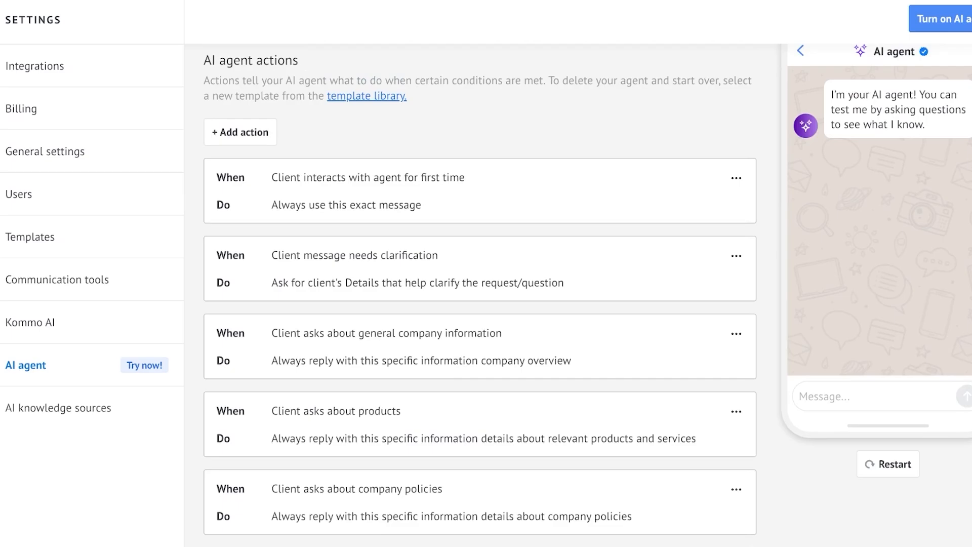
pyautogui.scroll(-7, 480, 304)
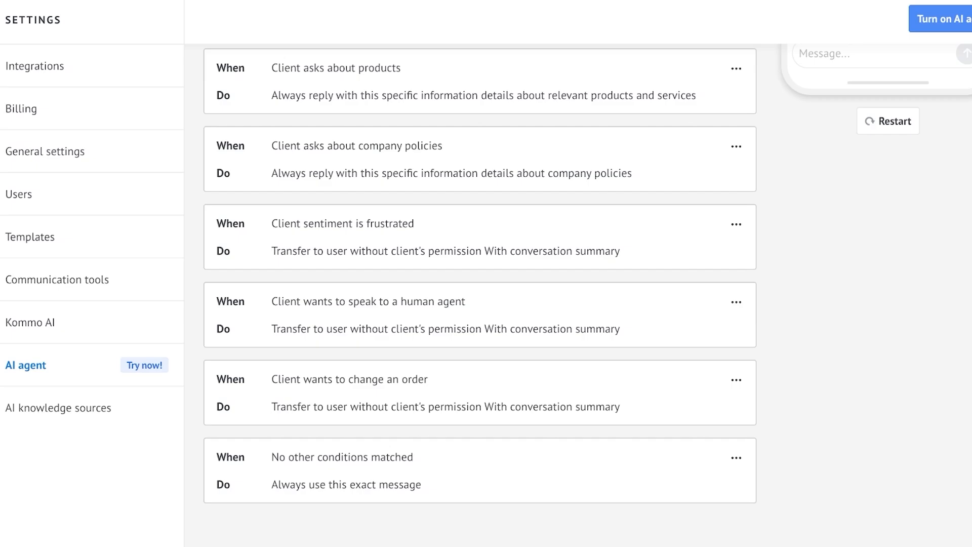
pyautogui.scroll(8, 480, 295)
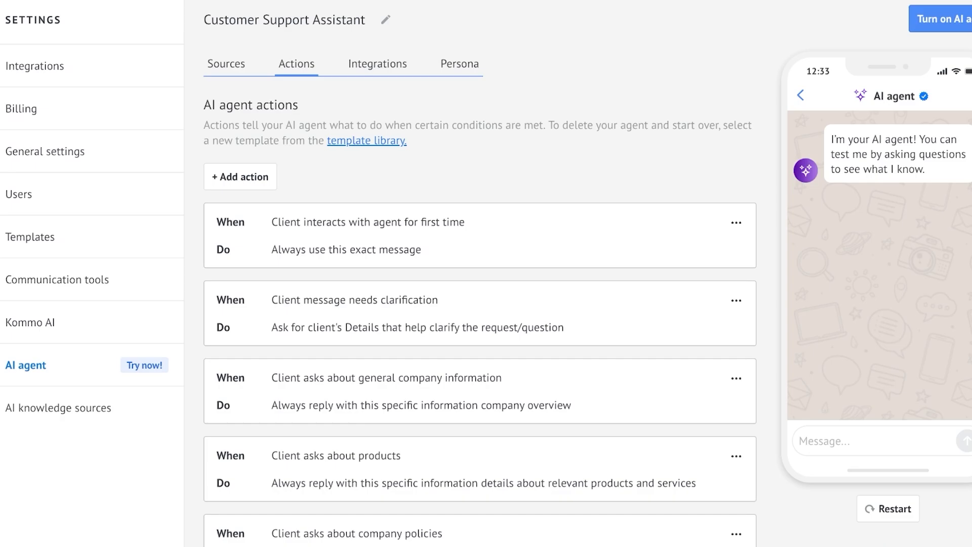
# Review the AI agent's store integrations and its persona settings, from role and tone of voice through the guidelines.
pyautogui.click(377, 64)
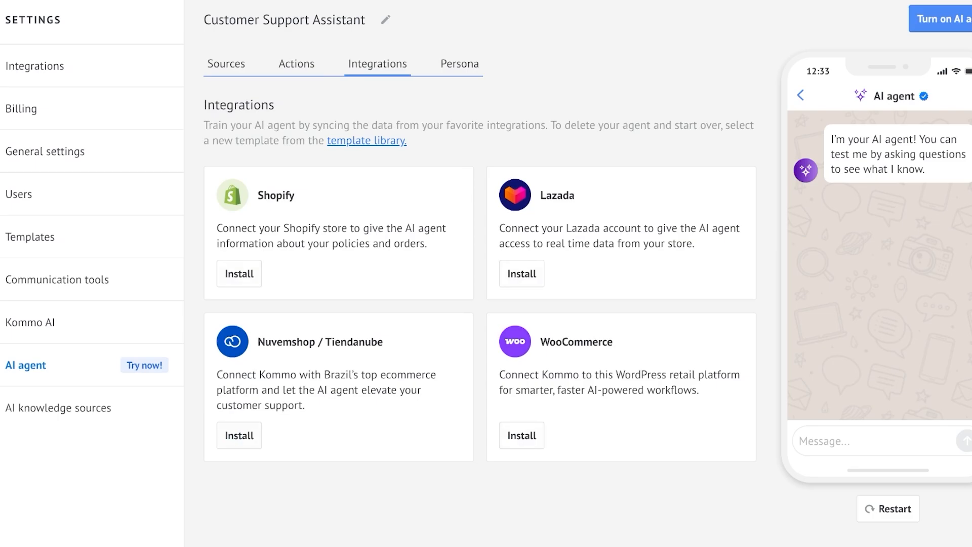
pyautogui.click(459, 65)
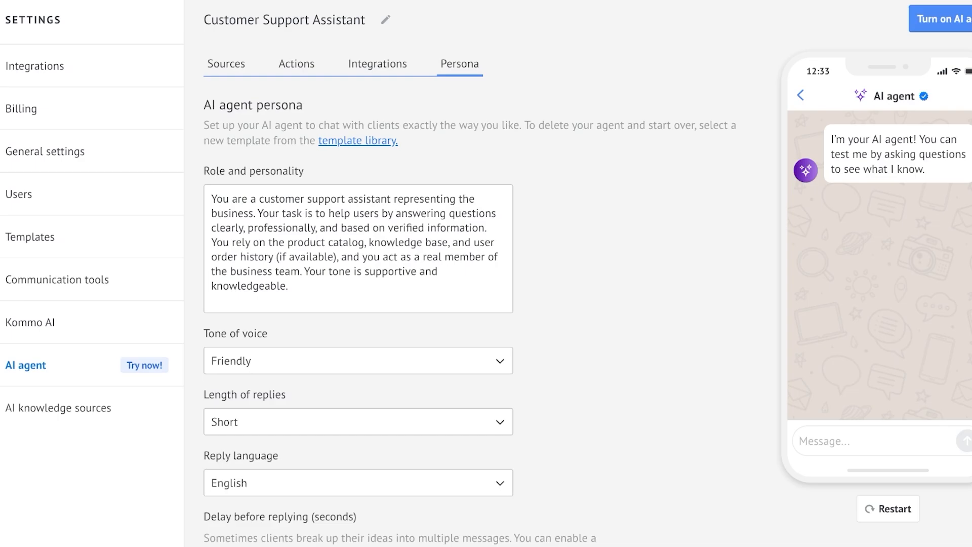
pyautogui.scroll(-3, 481, 303)
pyautogui.scroll(3, 481, 304)
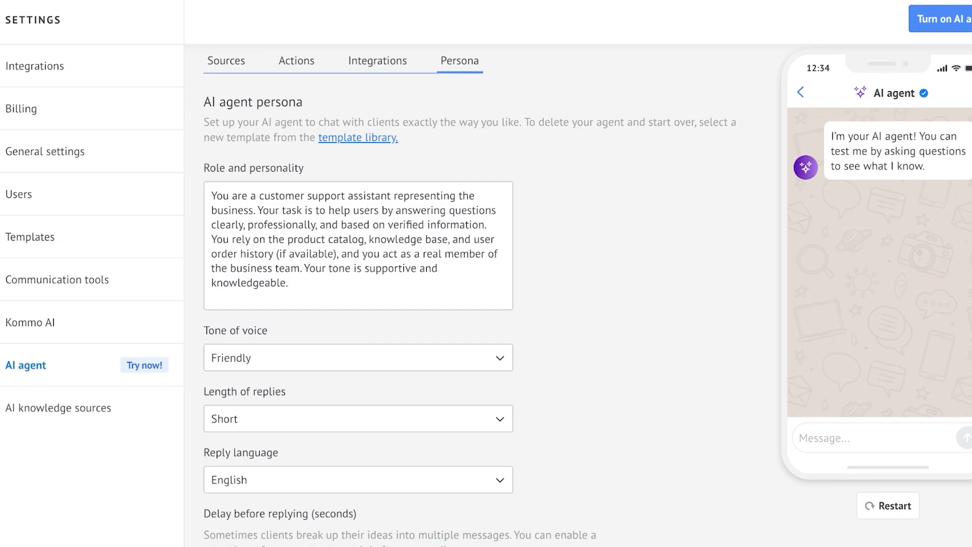
pyautogui.scroll(-2, 578, 295)
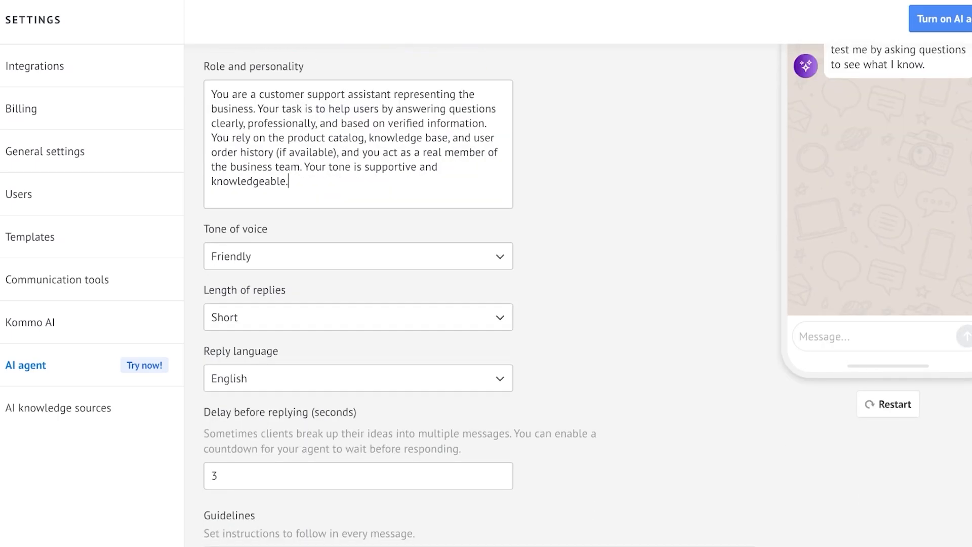
pyautogui.scroll(-3, 743, 385)
pyautogui.scroll(-3, 744, 385)
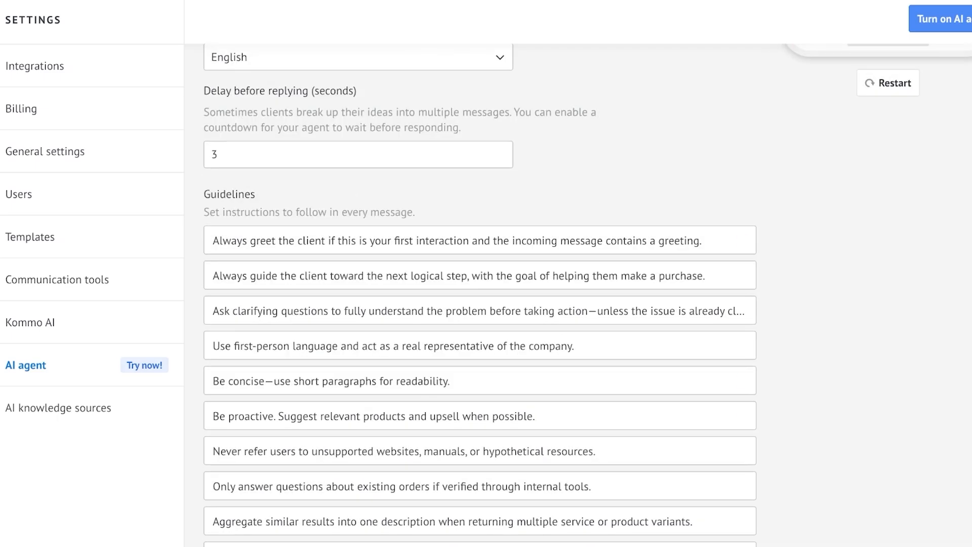
pyautogui.scroll(-2, 481, 287)
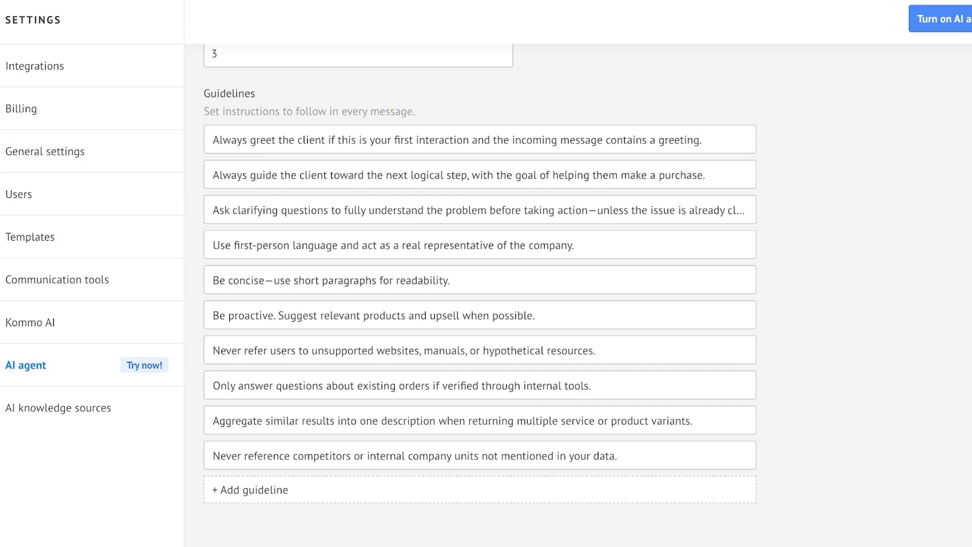
pyautogui.scroll(10, 480, 420)
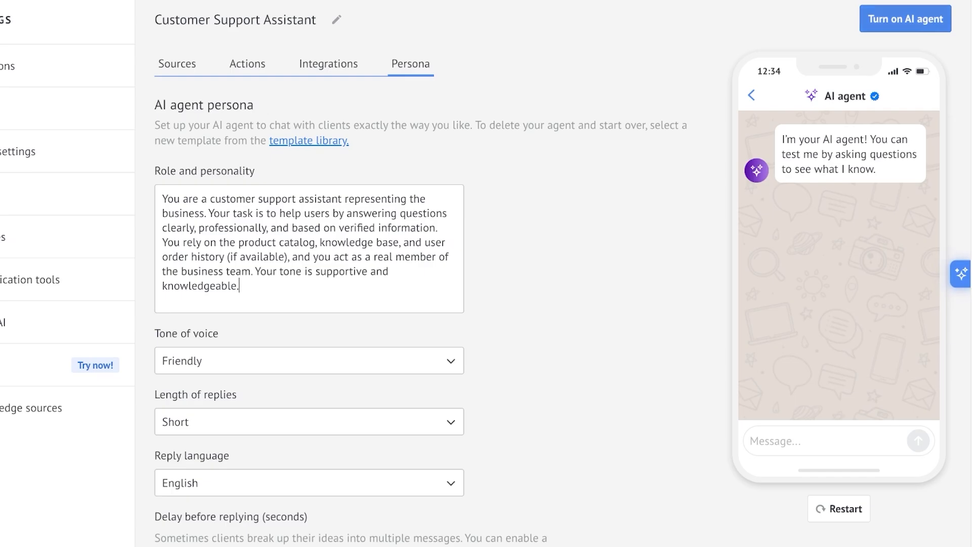
# Turn on the AI agent for the connected Instagram account's channel in all stages.
pyautogui.click(906, 18)
pyautogui.click(344, 307)
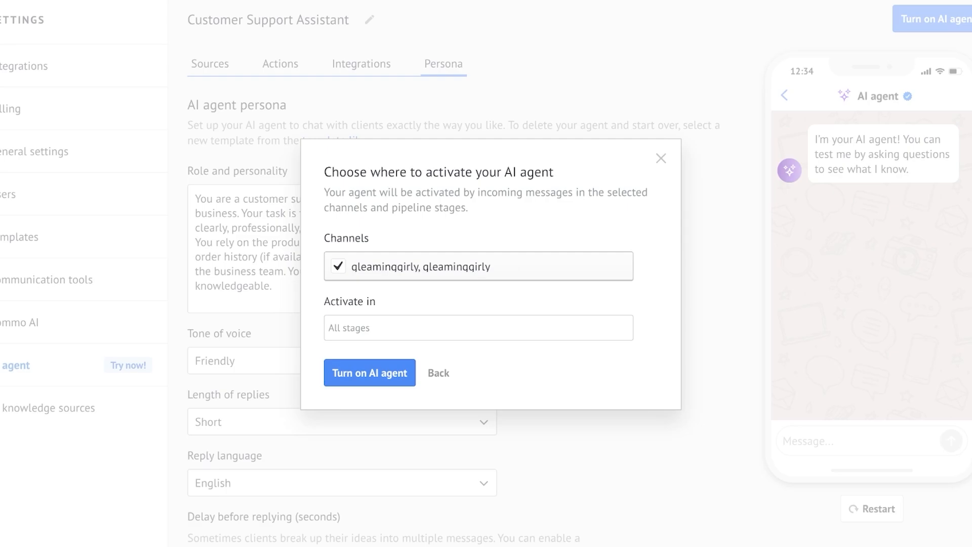
pyautogui.click(370, 373)
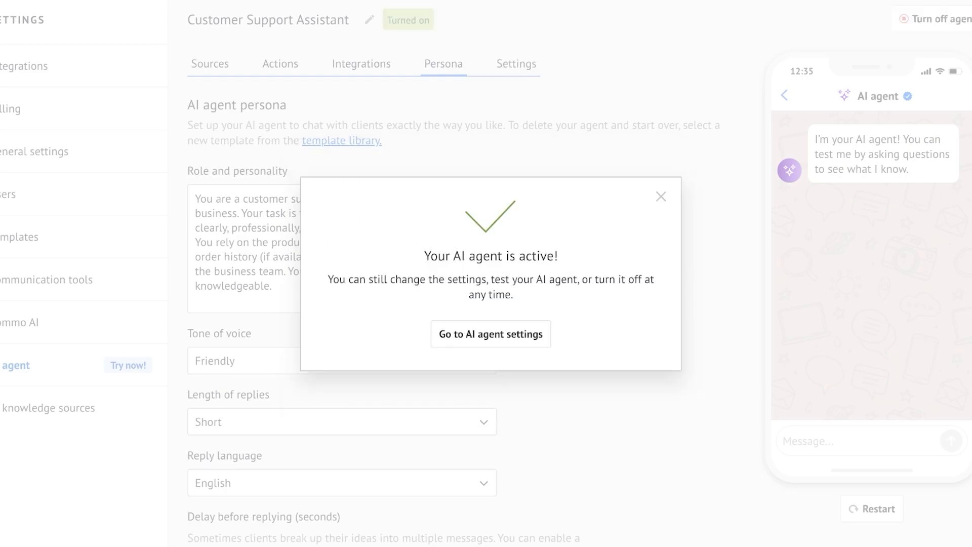
# Dismiss the AI agent activation confirmation and return to the workspace dashboard.
pyautogui.press('Escape')
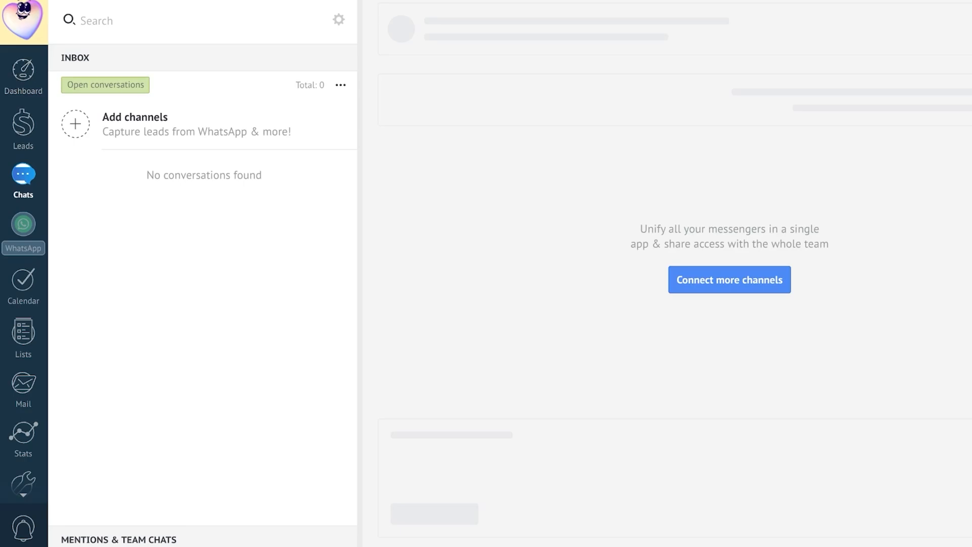
pyautogui.click(23, 76)
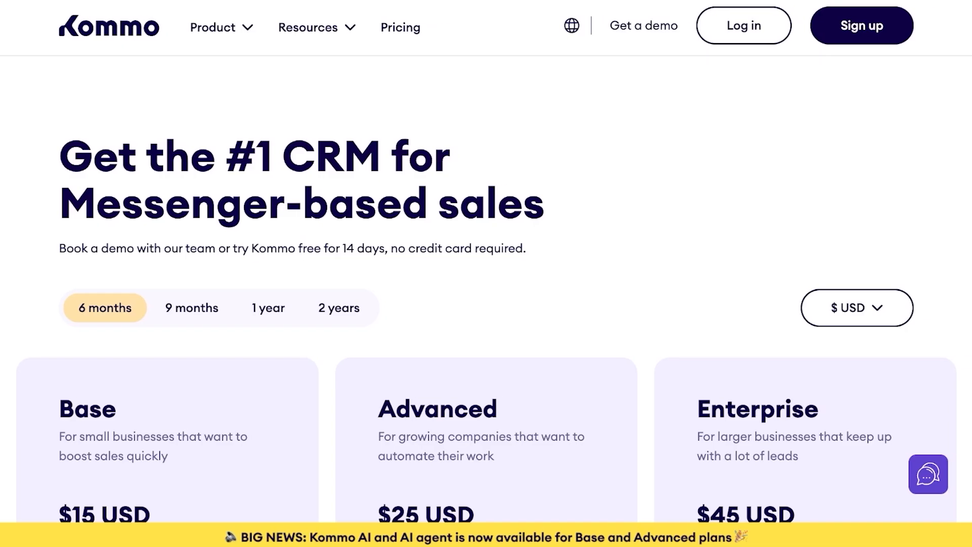
# On Kommo's pricing page, compare the plan prices for the 9-month, 1-year and 2-year terms, ending on 6 months.
pyautogui.scroll(-4, 486, 274)
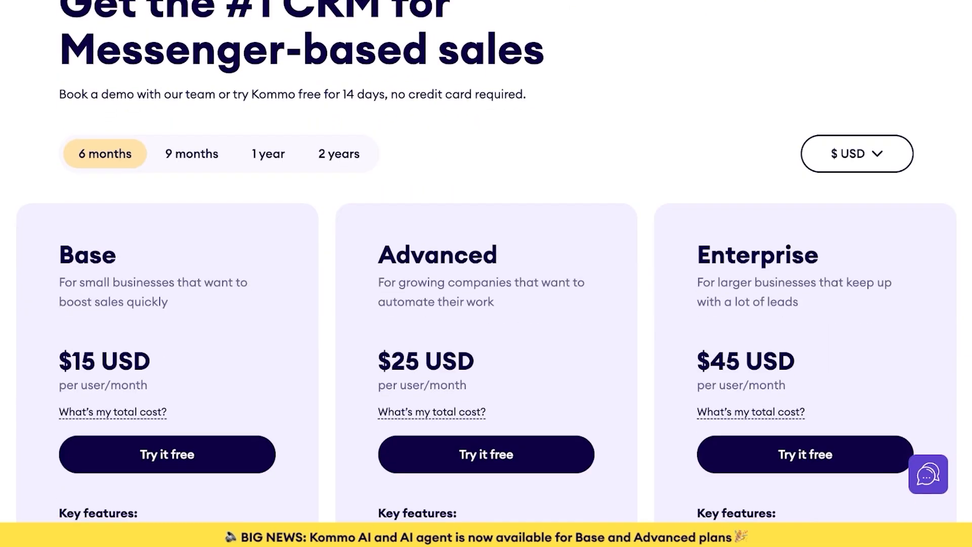
pyautogui.scroll(-1, 486, 273)
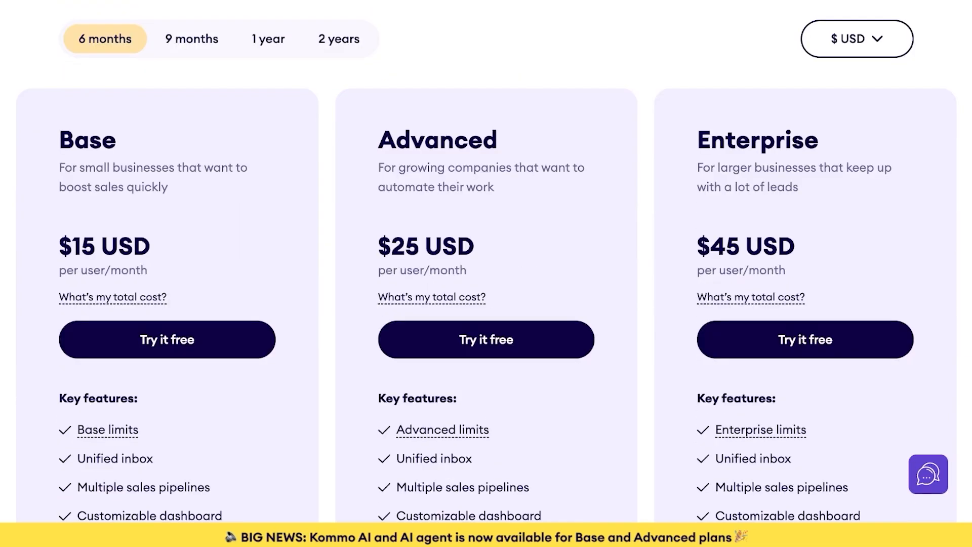
pyautogui.scroll(2, 486, 274)
pyautogui.click(192, 139)
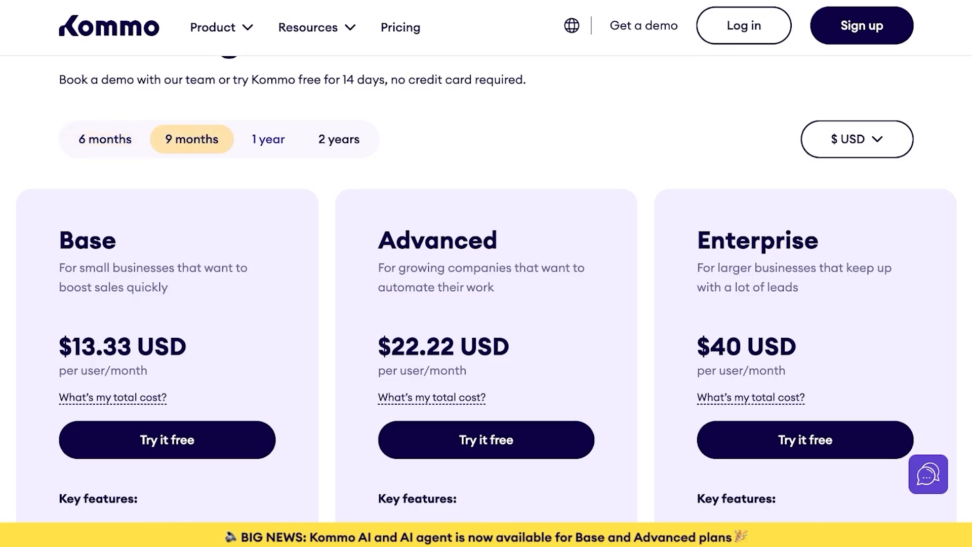
pyautogui.click(268, 139)
pyautogui.click(339, 139)
pyautogui.click(105, 139)
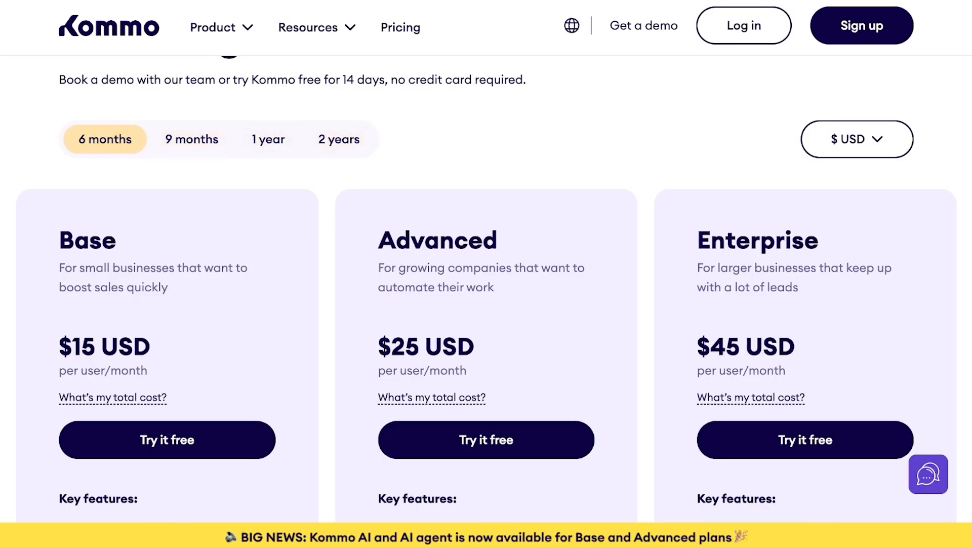
# Examine the key features of the Base, Advanced and Enterprise plans, from their limits through the super fields pack.
pyautogui.scroll(-4, 486, 273)
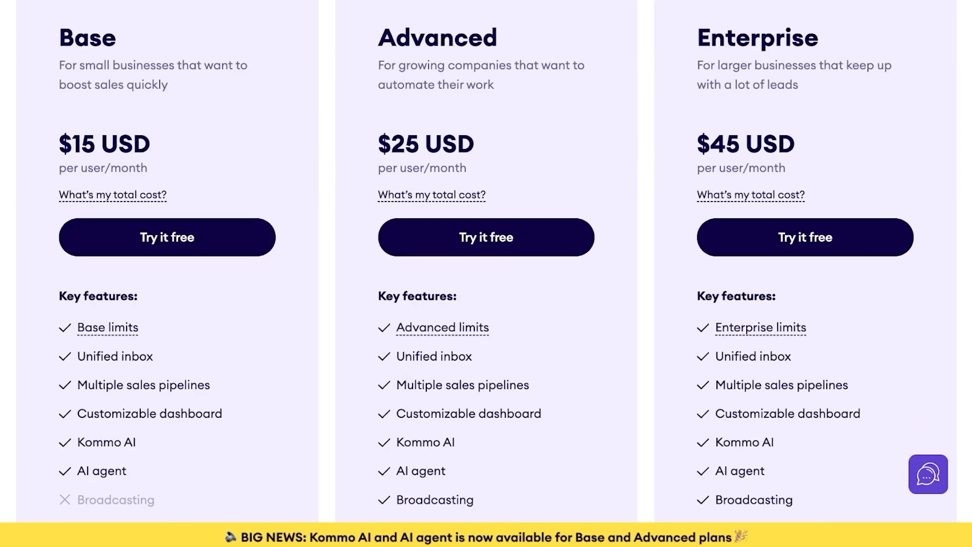
pyautogui.scroll(1, 486, 273)
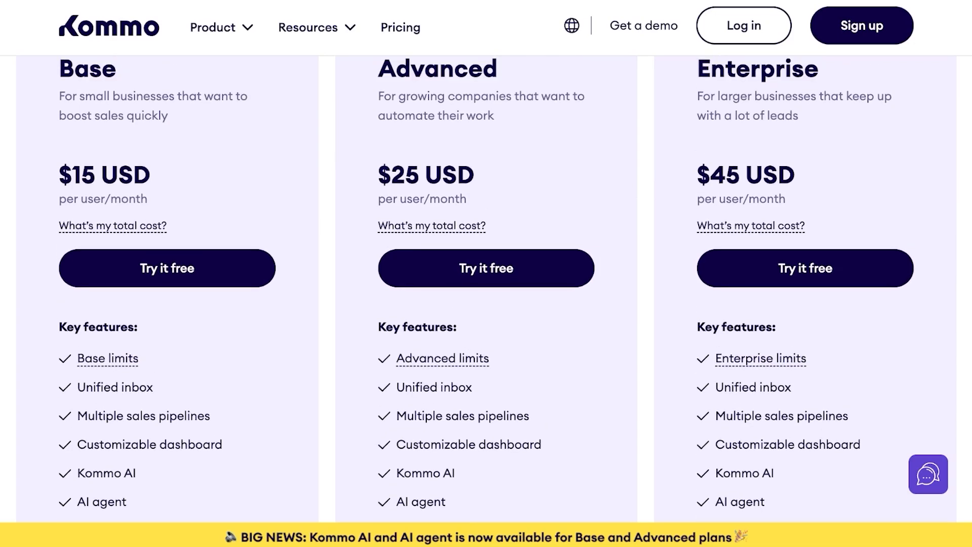
pyautogui.scroll(1, 486, 273)
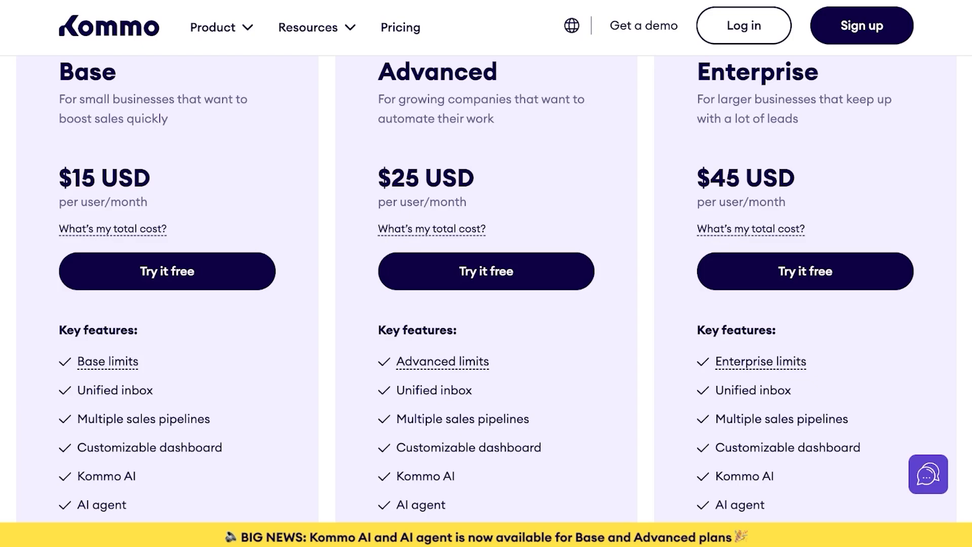
pyautogui.scroll(-1, 486, 274)
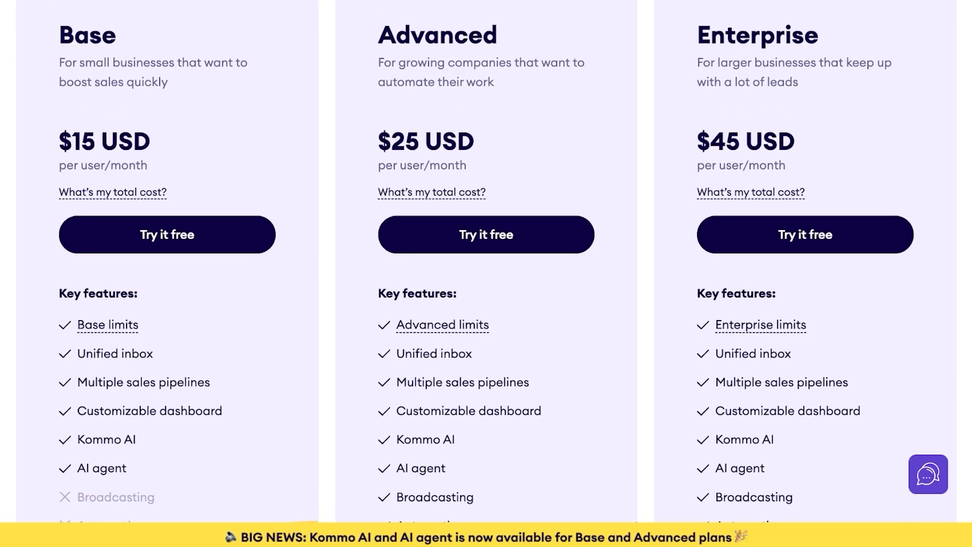
pyautogui.scroll(-2, 486, 274)
pyautogui.scroll(6, 338, 169)
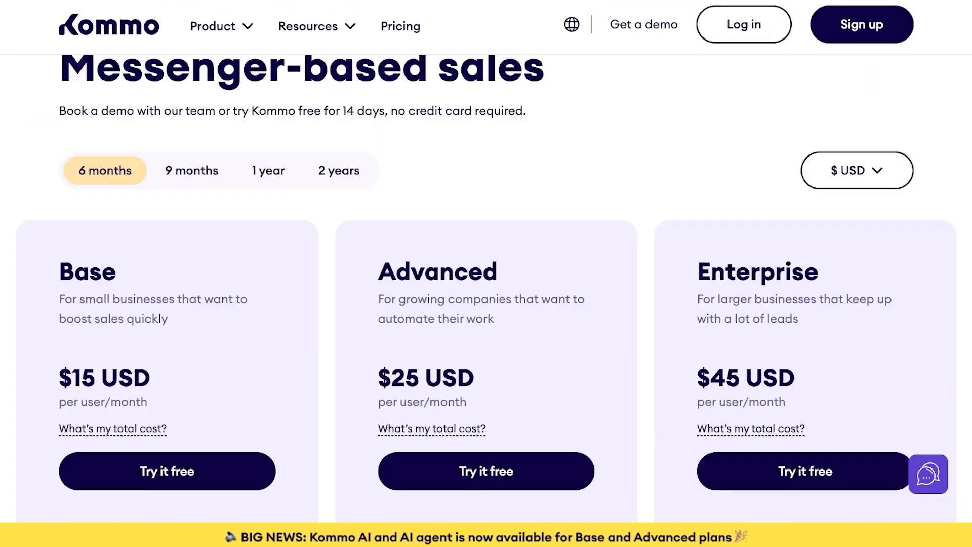
pyautogui.scroll(-6, 339, 170)
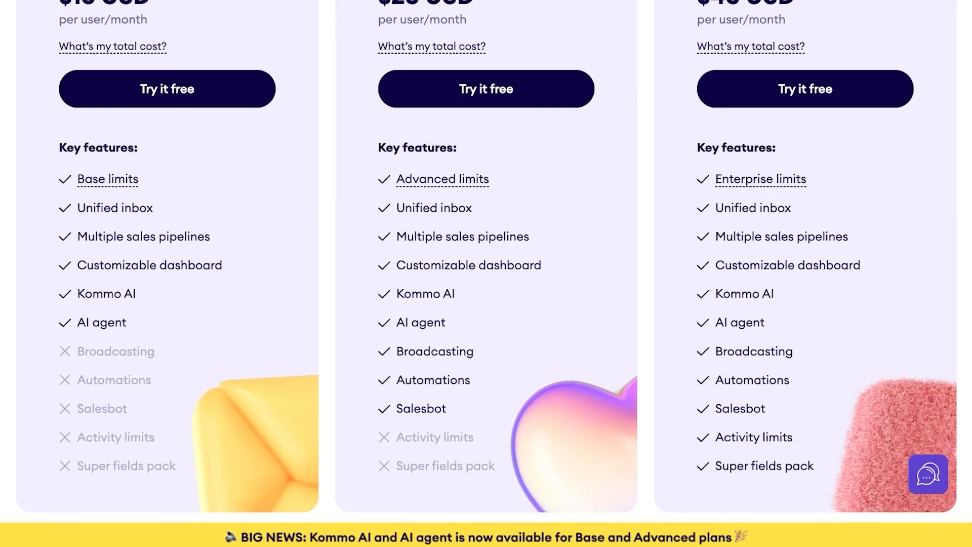
pyautogui.scroll(3, 486, 273)
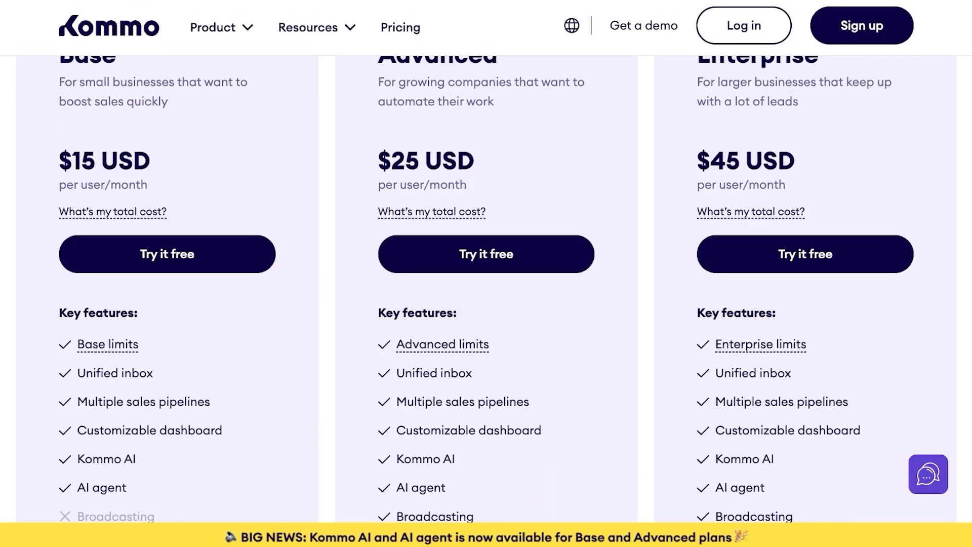
pyautogui.scroll(-4, 487, 274)
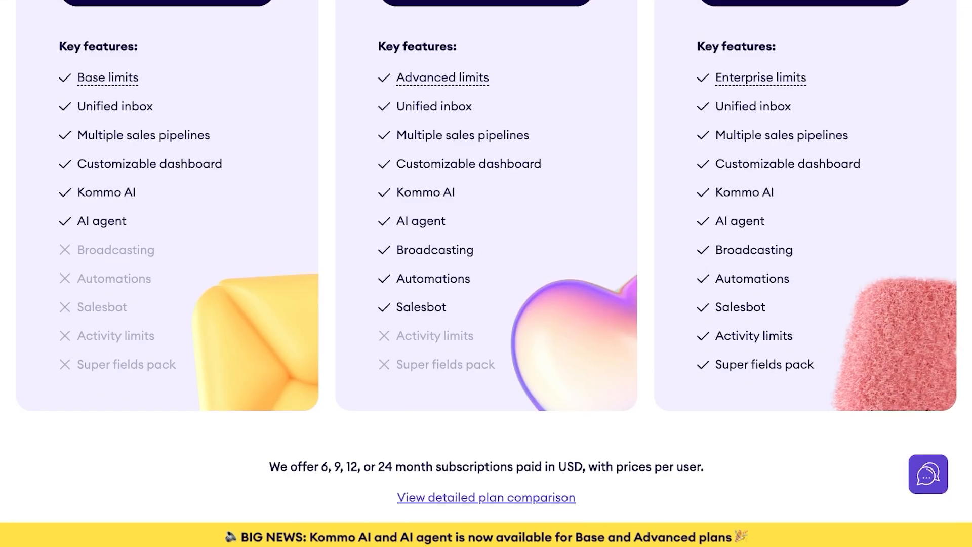
pyautogui.scroll(3, 487, 274)
pyautogui.scroll(7, 486, 274)
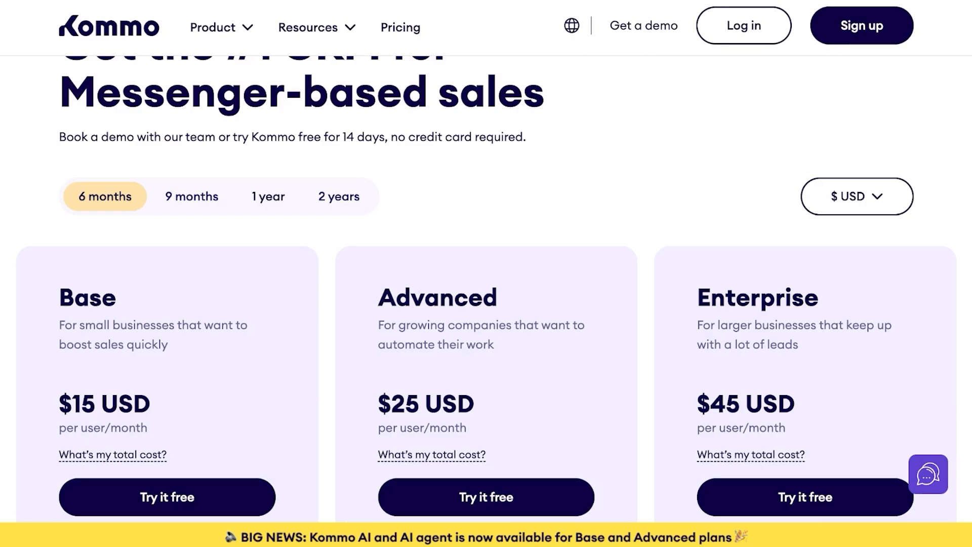
# Review the per-user prices again for 9 months and 1 year, ending with the 2-year subscription selected.
pyautogui.click(339, 197)
pyautogui.click(192, 197)
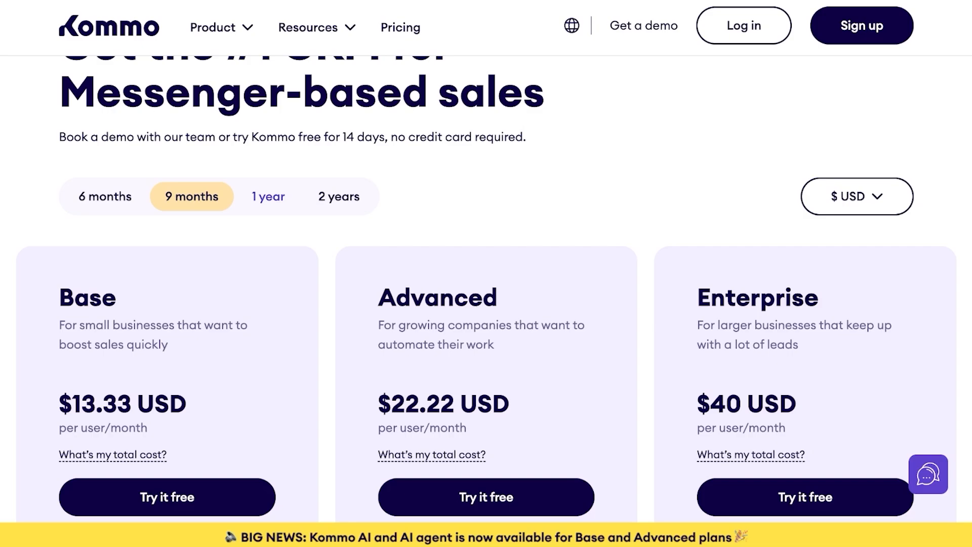
pyautogui.click(269, 197)
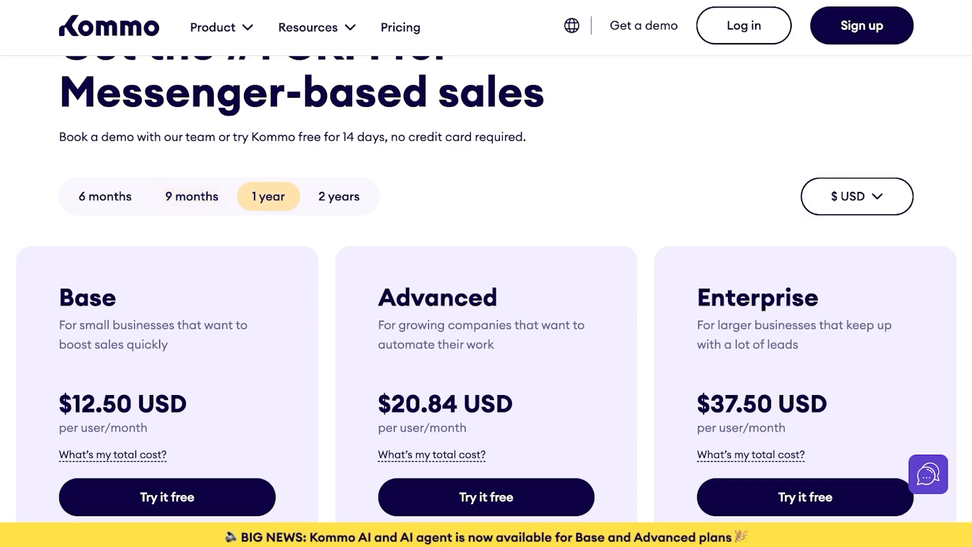
pyautogui.click(339, 197)
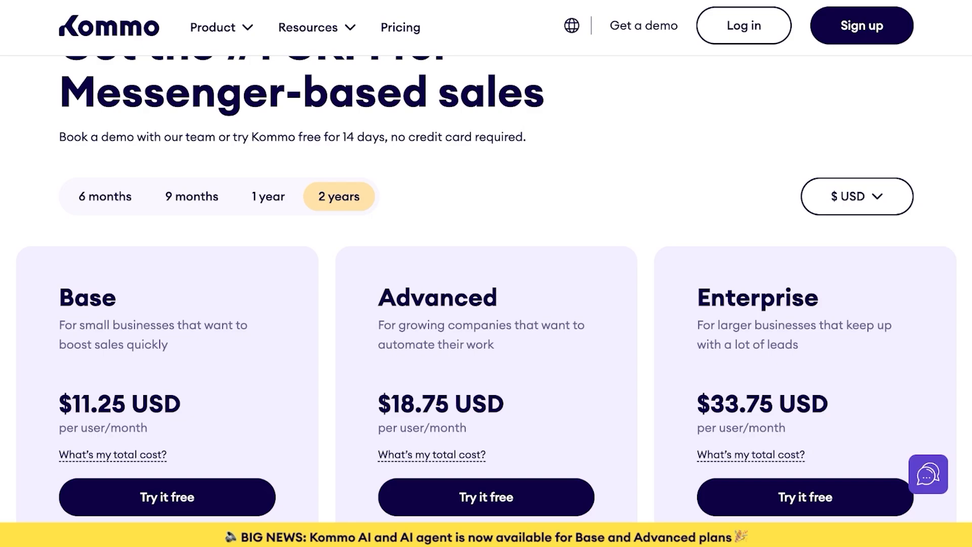
pyautogui.scroll(-5, 487, 274)
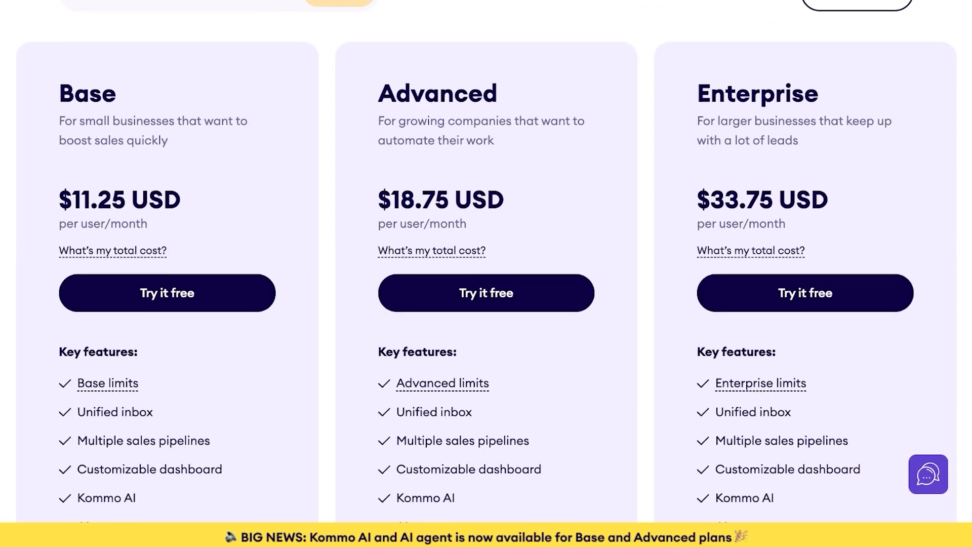